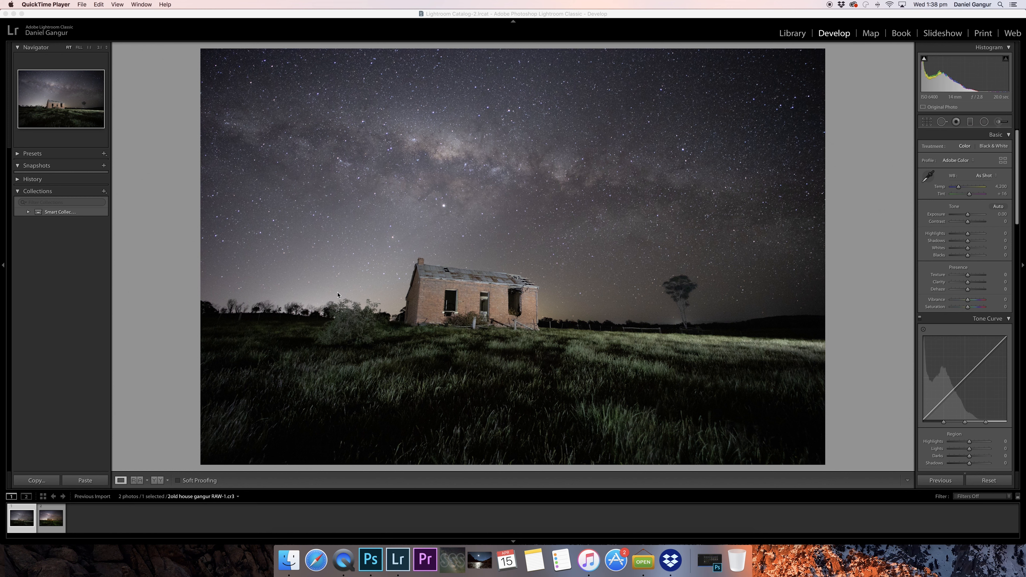
Step: Create a virtual copy of the unedited raw photo of the old house
{"action": "left_click", "coordinate": [56, 512]}
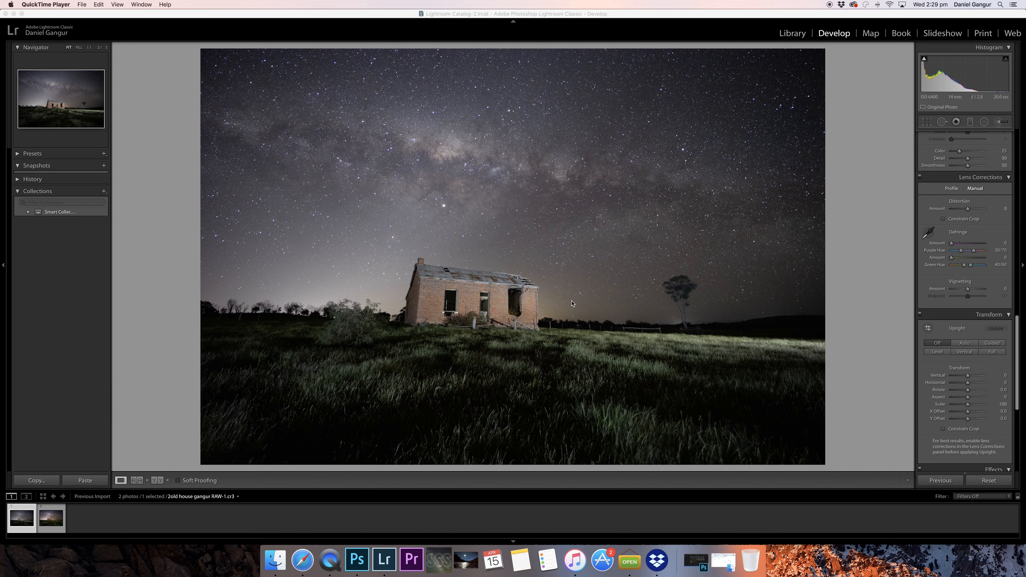
{"action": "right_click", "coordinate": [25, 511]}
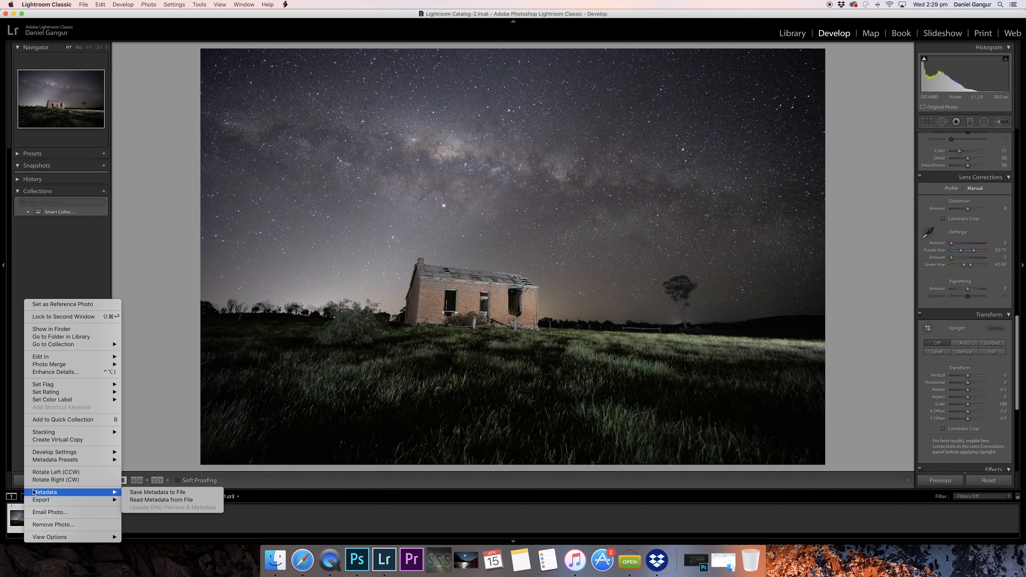
{"action": "left_click", "coordinate": [51, 440]}
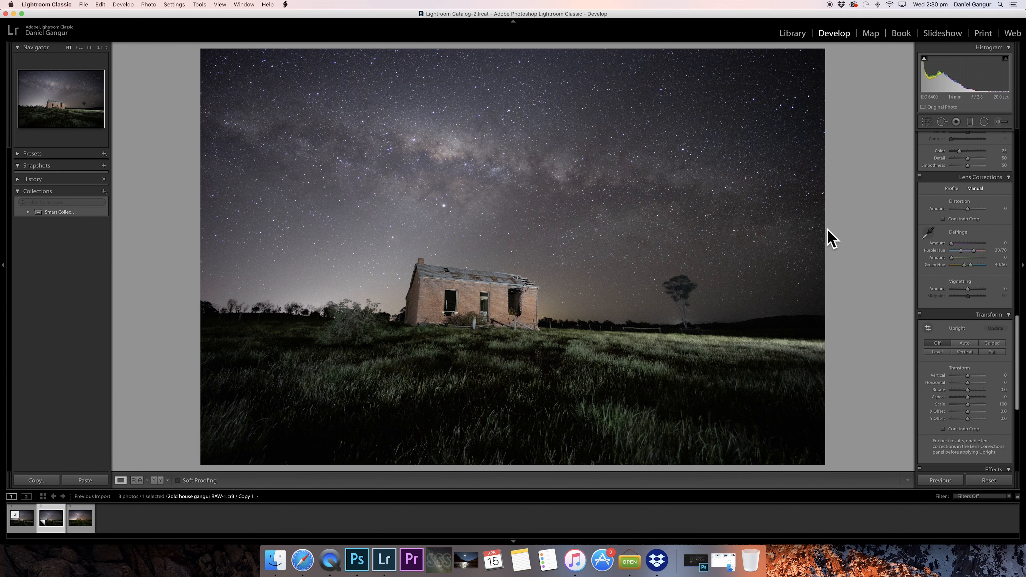
Step: Raise the virtual copy's Saturation to +38 and its Vibrance to +23 in the basic adjustments
{"action": "scroll", "coordinate": [925, 197], "scroll_direction": "up", "scroll_amount": 2}
{"action": "scroll", "coordinate": [924, 197], "scroll_direction": "up", "scroll_amount": 12}
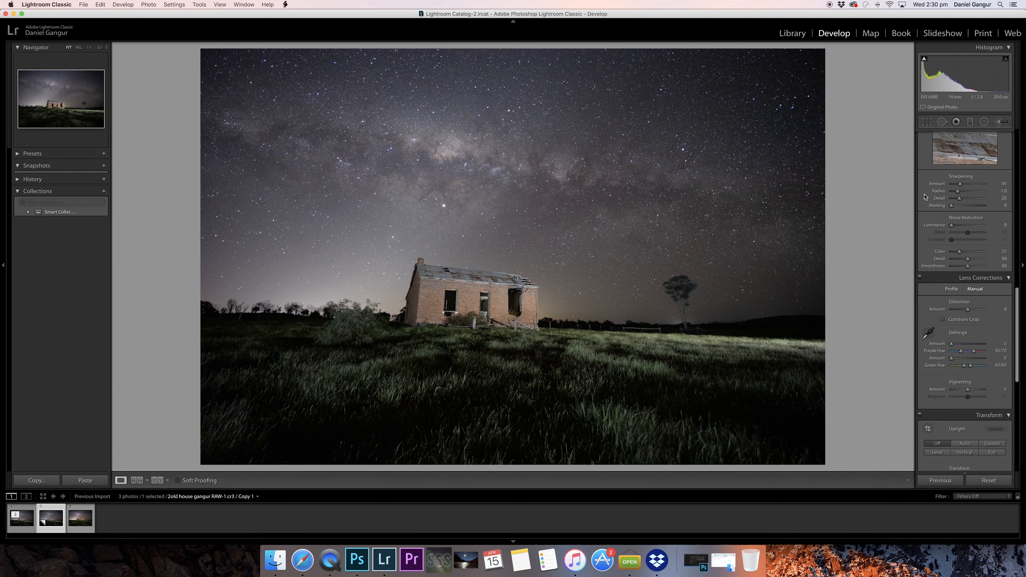
{"action": "scroll", "coordinate": [925, 197], "scroll_direction": "up", "scroll_amount": 10}
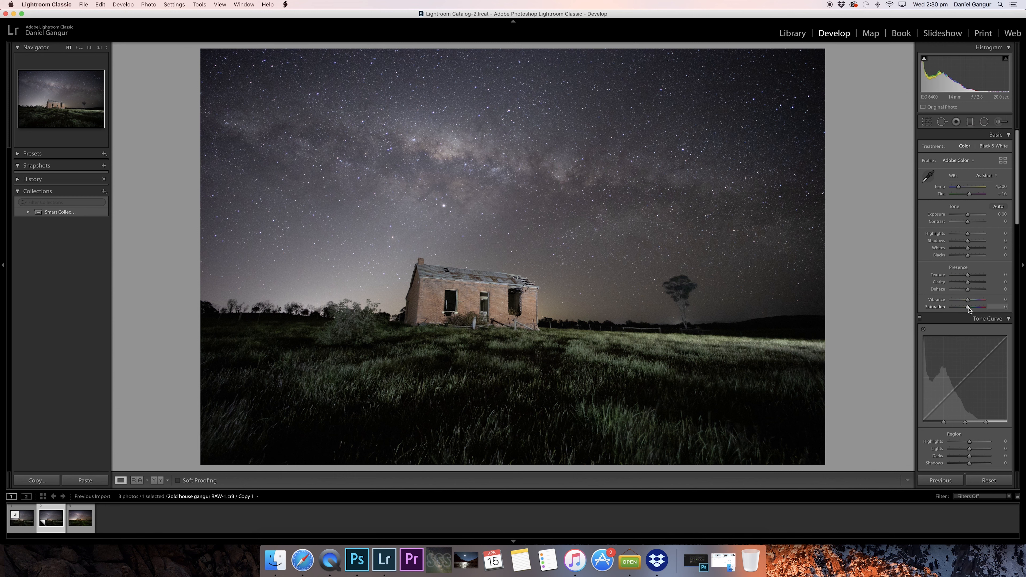
{"action": "left_click_drag", "start_coordinate": [967, 308], "coordinate": [974, 309]}
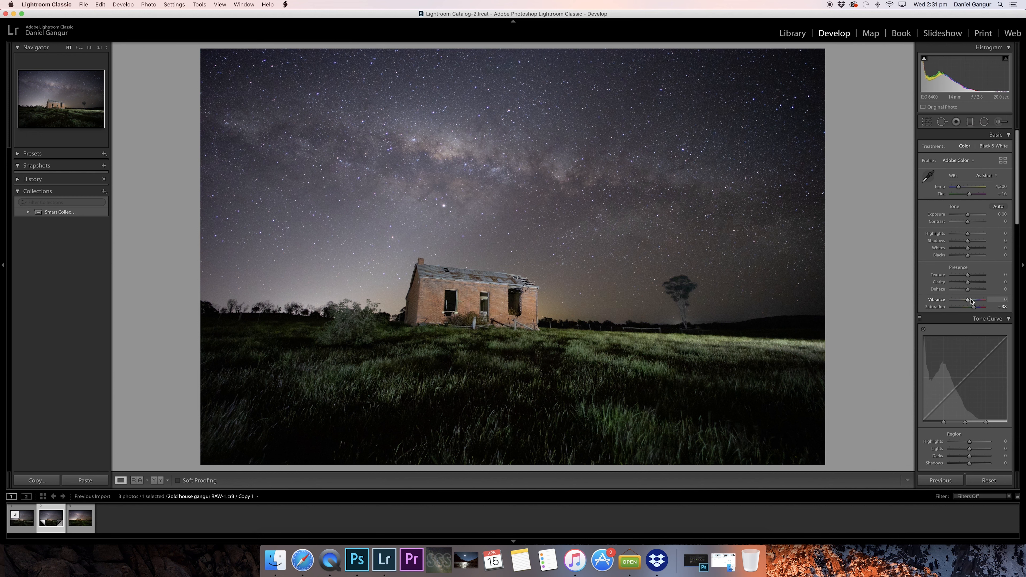
{"action": "left_click_drag", "start_coordinate": [968, 302], "coordinate": [969, 302]}
{"action": "left_click_drag", "start_coordinate": [971, 301], "coordinate": [970, 301]}
Step: Try white balance temperatures of 3,894 and 6,108 on the copy, and return the temperature to 4,200
{"action": "left_click_drag", "start_coordinate": [959, 189], "coordinate": [958, 189]}
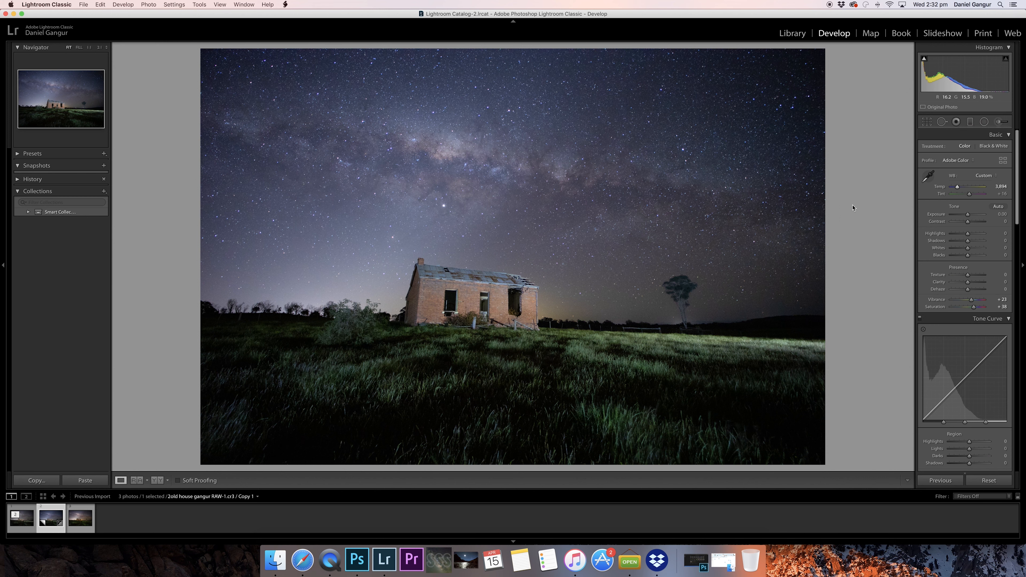
{"action": "left_click", "coordinate": [959, 187]}
{"action": "left_click_drag", "start_coordinate": [960, 189], "coordinate": [965, 190]}
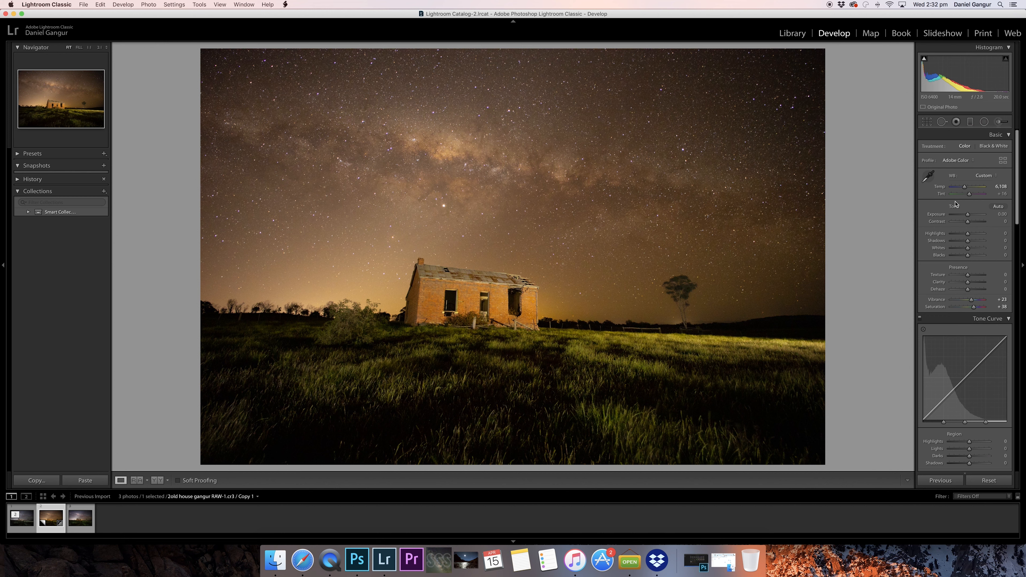
{"action": "left_click_drag", "start_coordinate": [966, 188], "coordinate": [959, 189]}
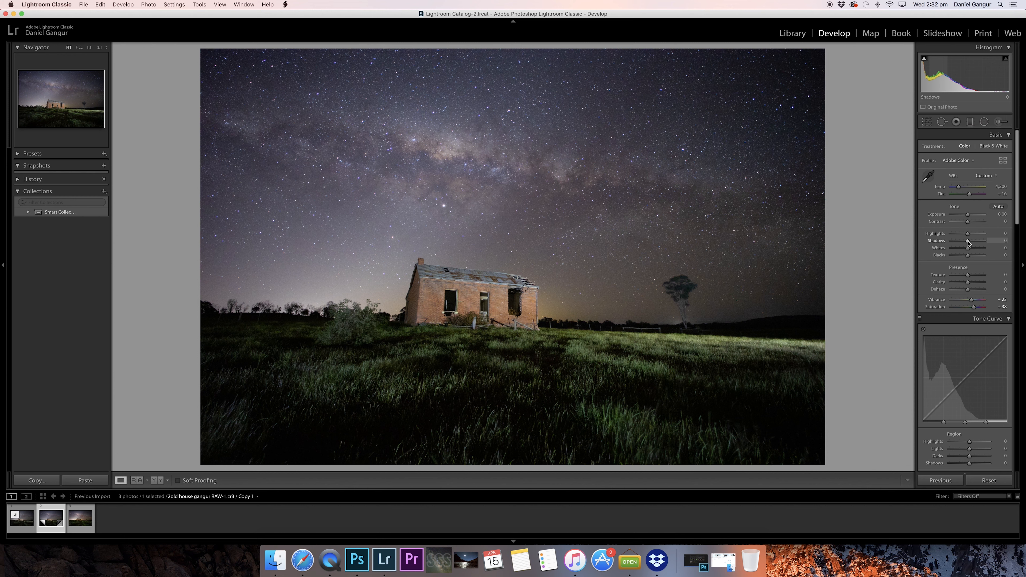
Step: Set the copy's Shadows to +10 and its Whites to +24
{"action": "left_click_drag", "start_coordinate": [967, 243], "coordinate": [968, 244]}
{"action": "left_click_drag", "start_coordinate": [968, 243], "coordinate": [986, 244]}
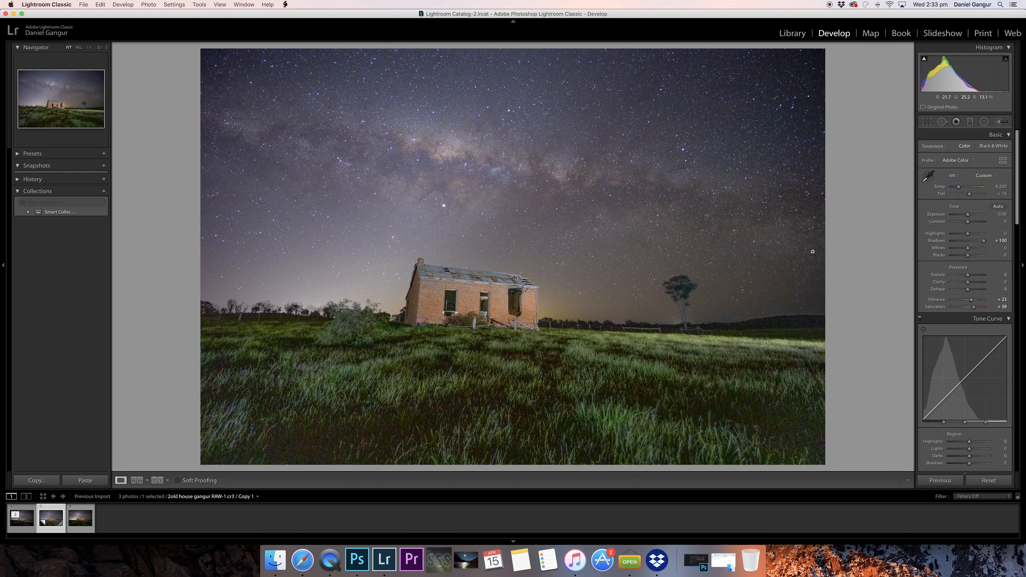
{"action": "left_click", "coordinate": [984, 242]}
{"action": "left_click_drag", "start_coordinate": [984, 242], "coordinate": [970, 244]}
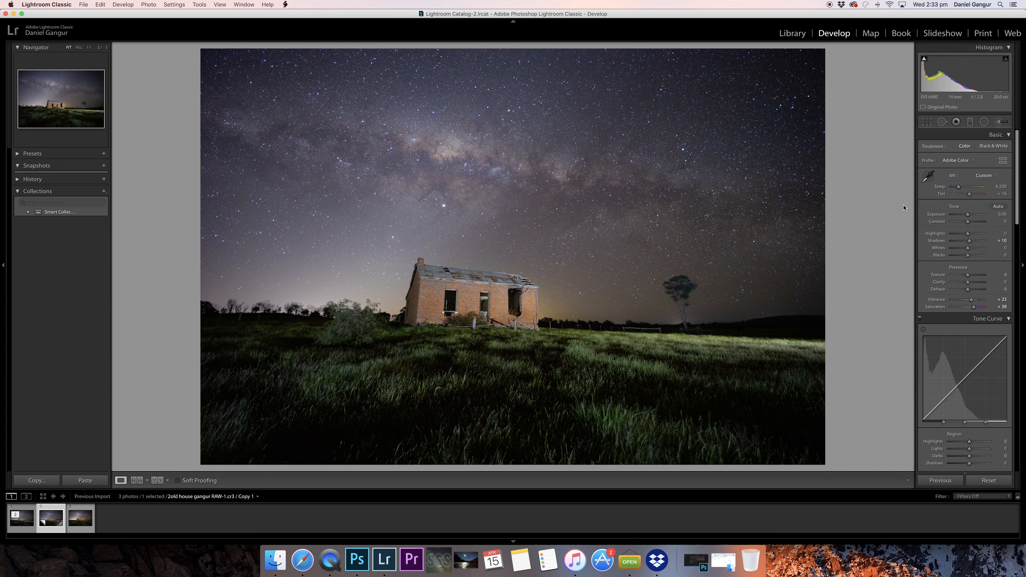
{"action": "left_click", "coordinate": [968, 249]}
{"action": "left_click_drag", "start_coordinate": [968, 250], "coordinate": [971, 251]}
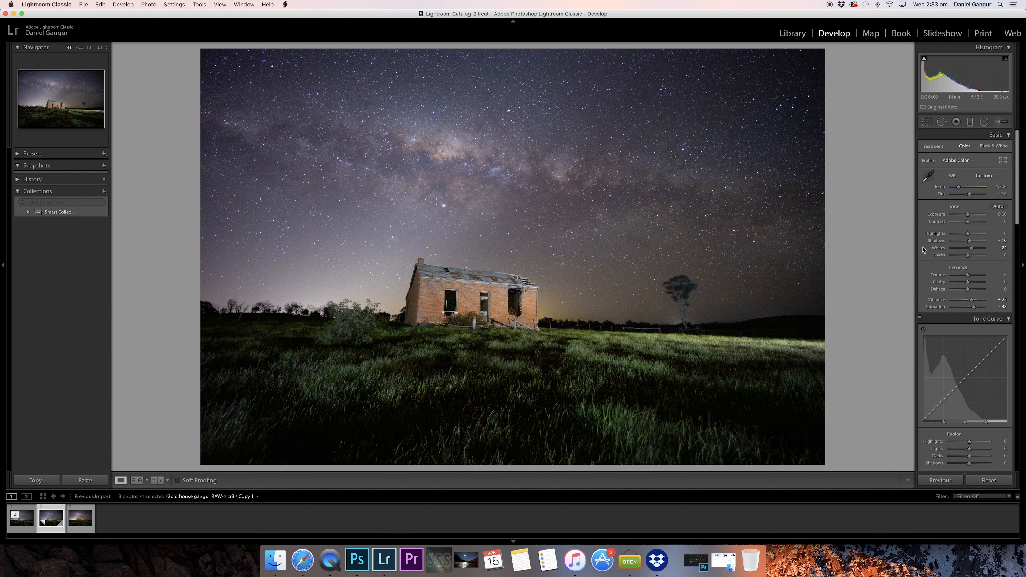
Step: Set the sharpening Masking to 60, using the black-and-white mask preview to limit sharpening to edges
{"action": "scroll", "coordinate": [923, 250], "scroll_direction": "down", "scroll_amount": 5}
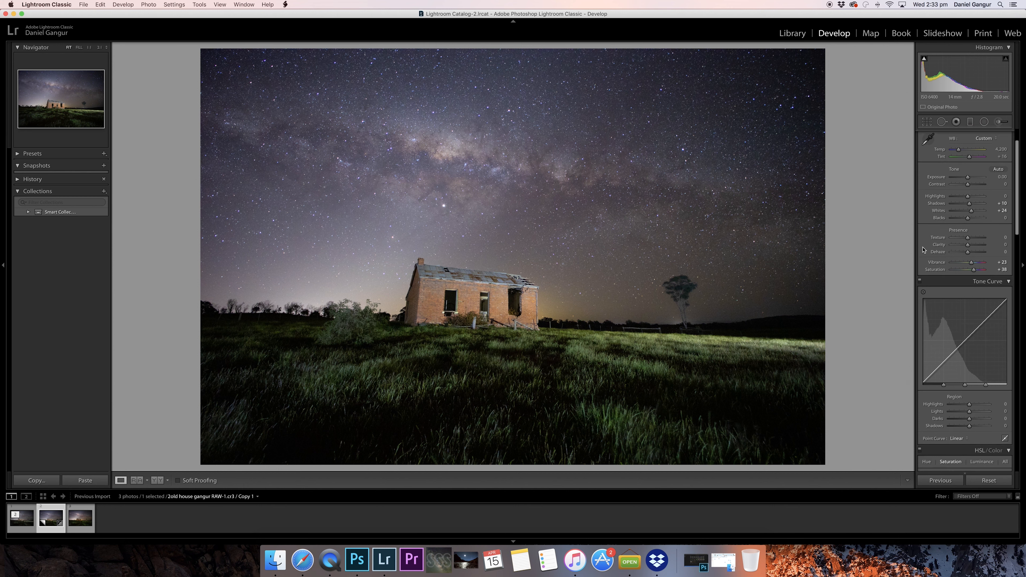
{"action": "scroll", "coordinate": [923, 248], "scroll_direction": "down", "scroll_amount": 10}
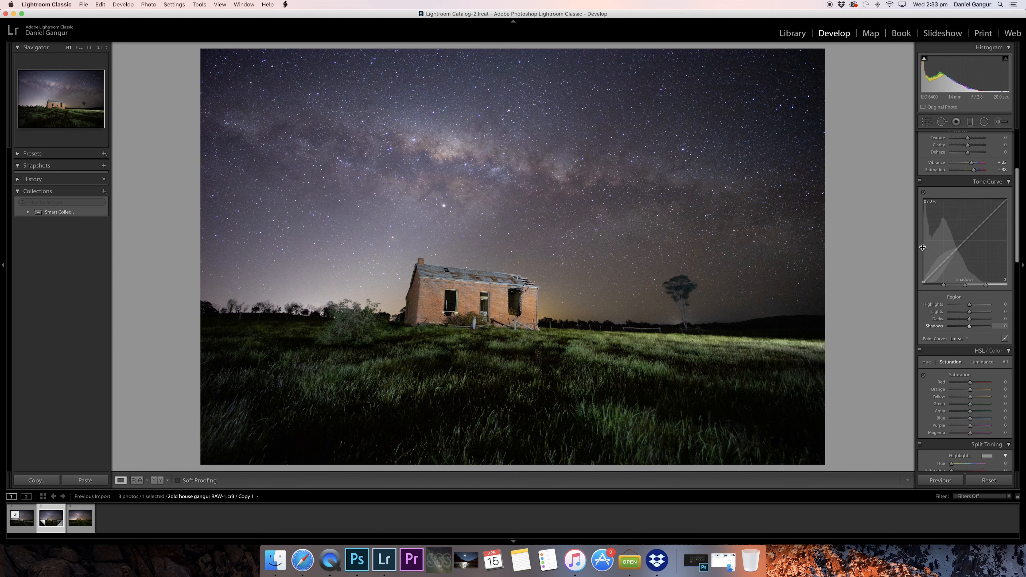
{"action": "scroll", "coordinate": [923, 248], "scroll_direction": "down", "scroll_amount": 5}
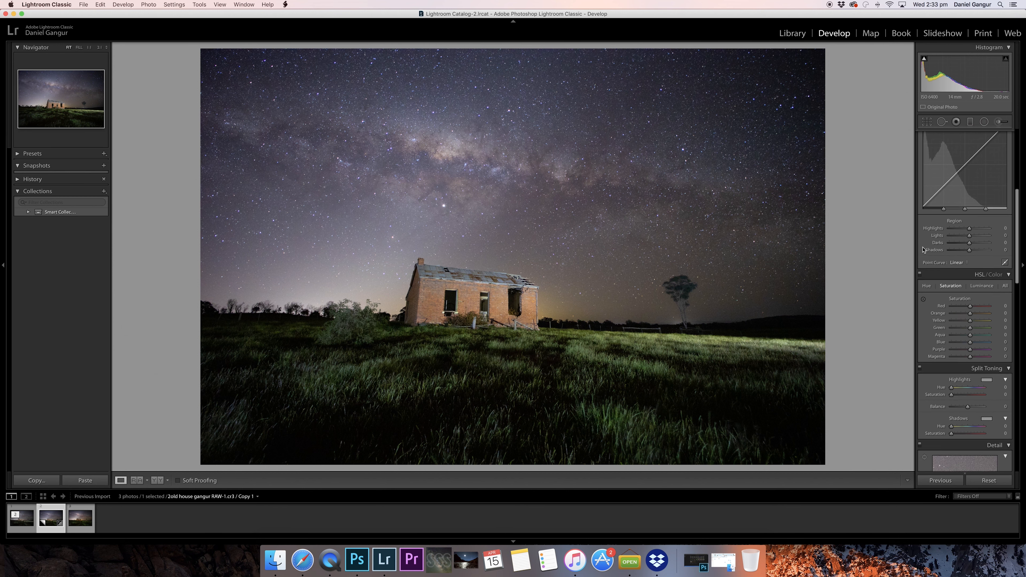
{"action": "scroll", "coordinate": [922, 250], "scroll_direction": "down", "scroll_amount": 15}
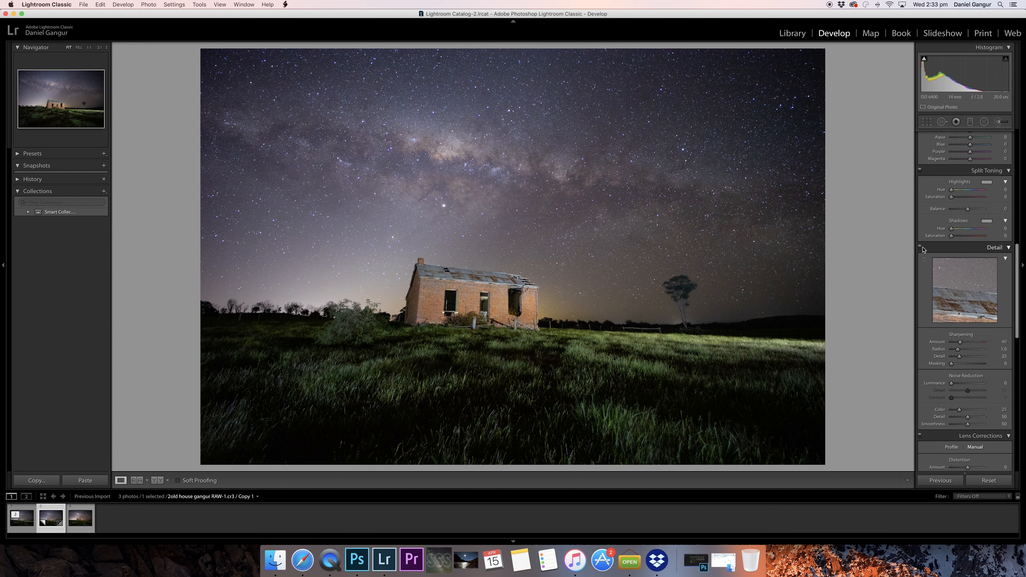
{"action": "scroll", "coordinate": [923, 249], "scroll_direction": "down", "scroll_amount": 3}
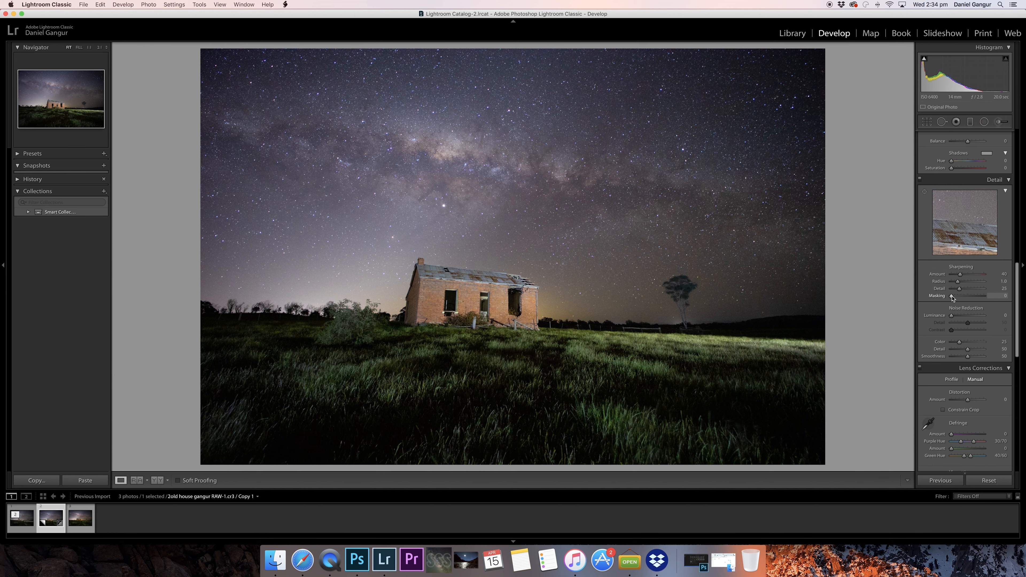
{"action": "key", "text": "alt"}
{"action": "left_click_drag", "start_coordinate": [951, 297], "coordinate": [972, 298]}
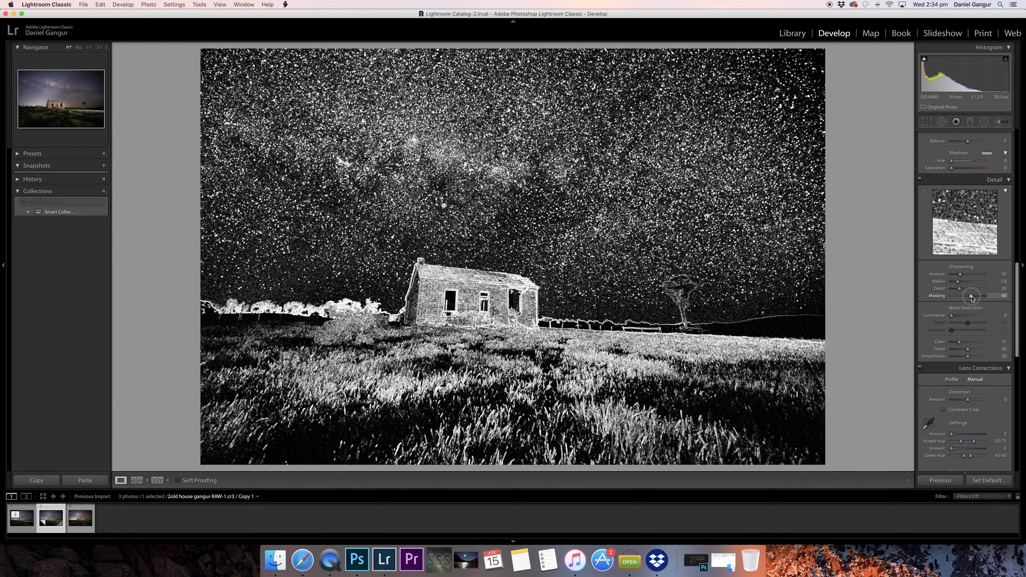
{"action": "left_click_drag", "start_coordinate": [972, 298], "coordinate": [971, 298]}
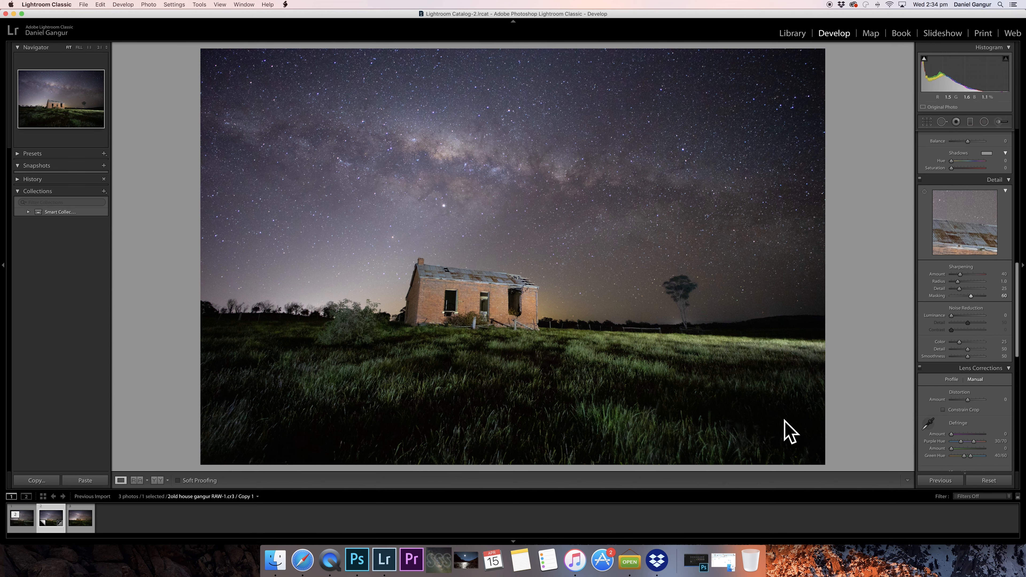
Step: Set the Luminance noise reduction to 5, judging the effect on the dark grass
{"action": "left_click", "coordinate": [717, 408]}
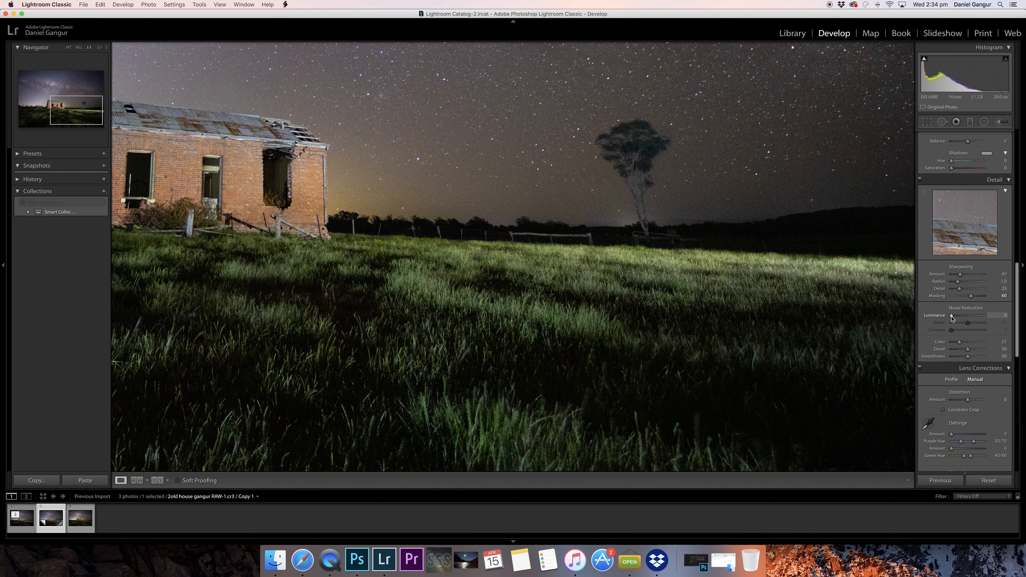
{"action": "left_click_drag", "start_coordinate": [952, 317], "coordinate": [953, 318]}
{"action": "left_click", "coordinate": [69, 47]}
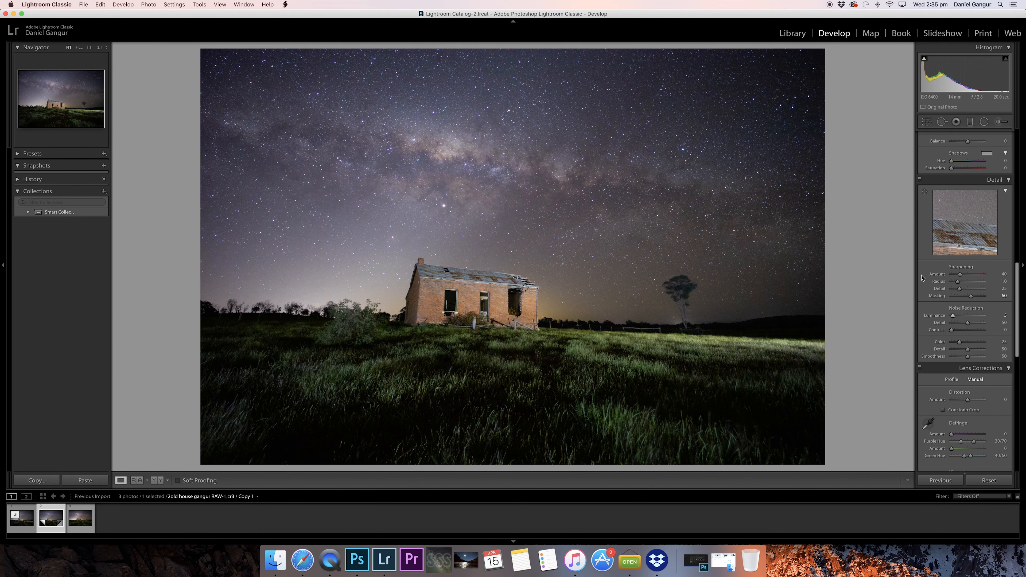
Step: Test the purple Defringe amount on the stars across its range and set it to 1
{"action": "scroll", "coordinate": [922, 278], "scroll_direction": "down", "scroll_amount": 5}
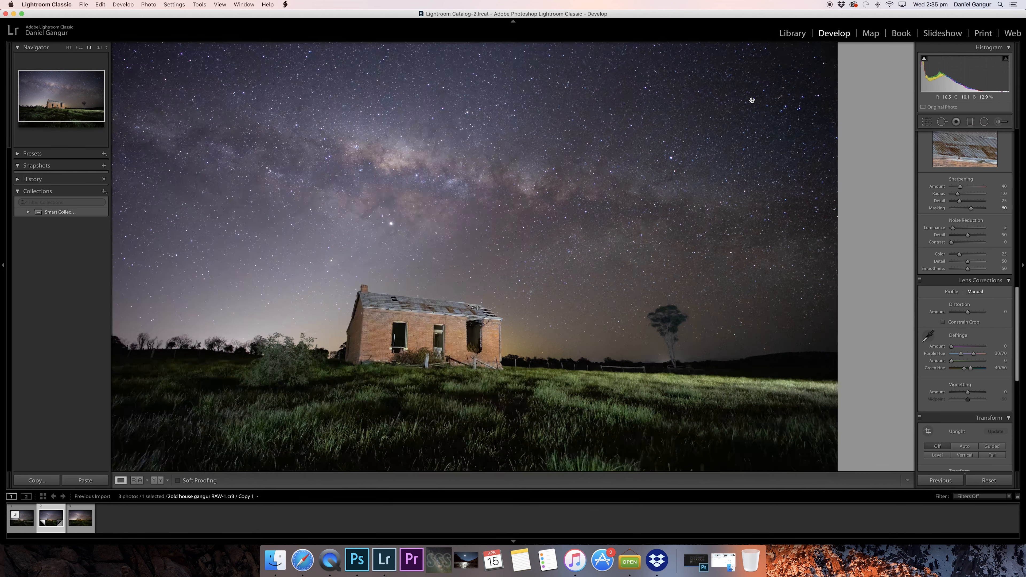
{"action": "left_click", "coordinate": [751, 100]}
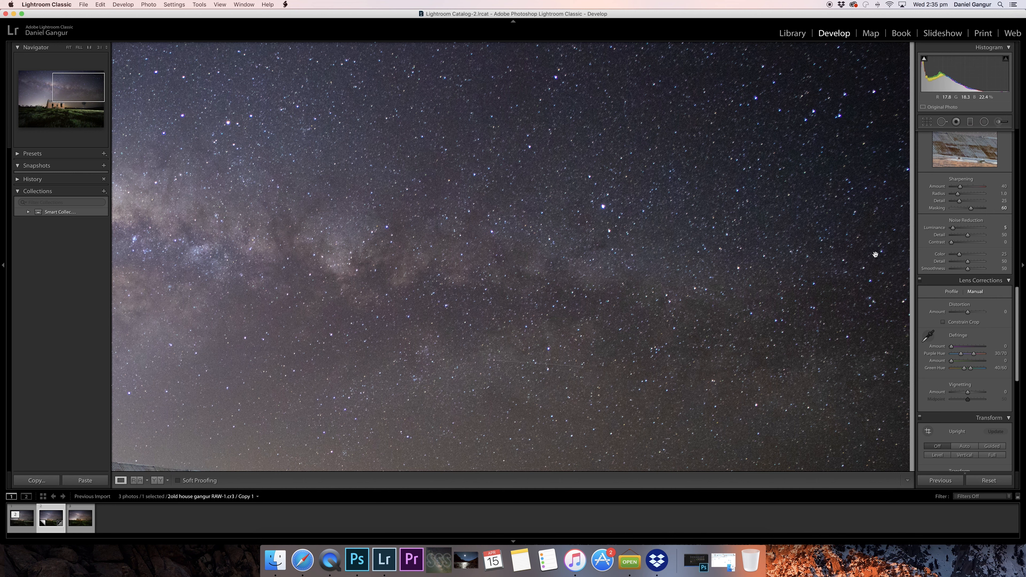
{"action": "left_click", "coordinate": [952, 347]}
{"action": "left_click_drag", "start_coordinate": [951, 347], "coordinate": [953, 346]}
{"action": "left_click_drag", "start_coordinate": [957, 347], "coordinate": [986, 348]}
{"action": "left_click_drag", "start_coordinate": [983, 346], "coordinate": [951, 347]}
{"action": "left_click", "coordinate": [69, 48]}
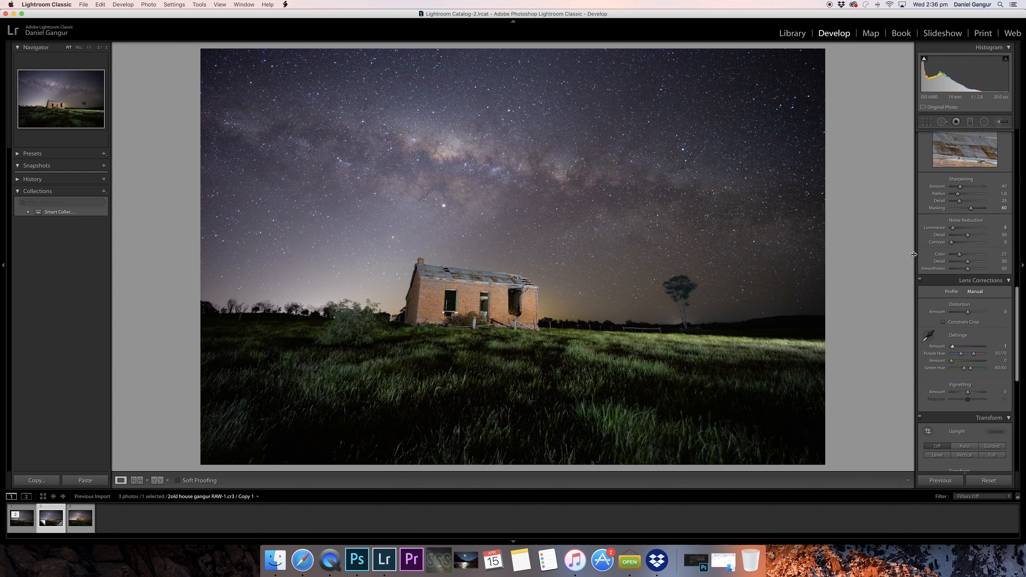
Step: Open the edited virtual copy in Adobe Photoshop CC 2019
{"action": "scroll", "coordinate": [922, 206], "scroll_direction": "up", "scroll_amount": 1}
{"action": "scroll", "coordinate": [922, 206], "scroll_direction": "up", "scroll_amount": 10}
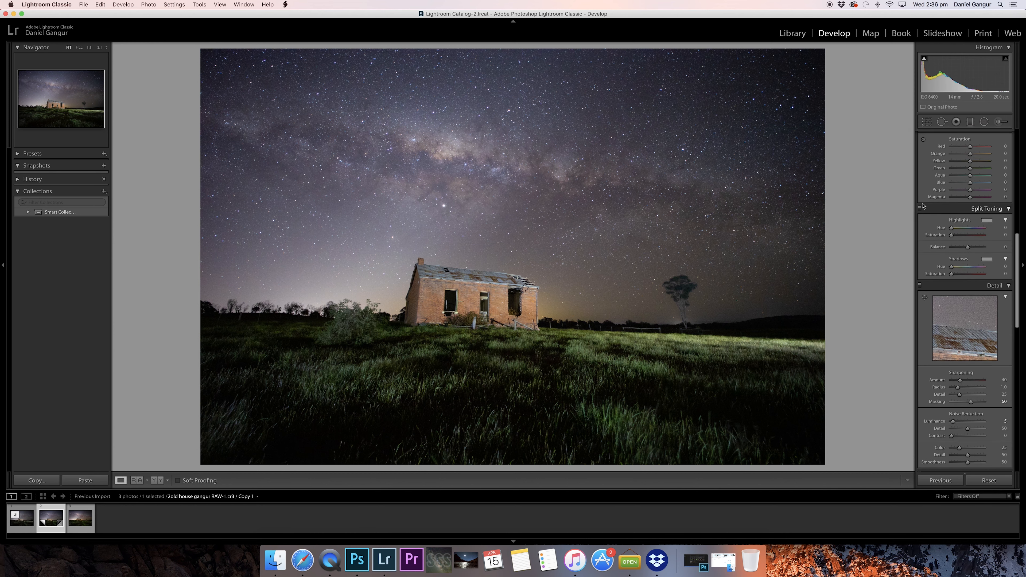
{"action": "scroll", "coordinate": [922, 206], "scroll_direction": "up", "scroll_amount": 5}
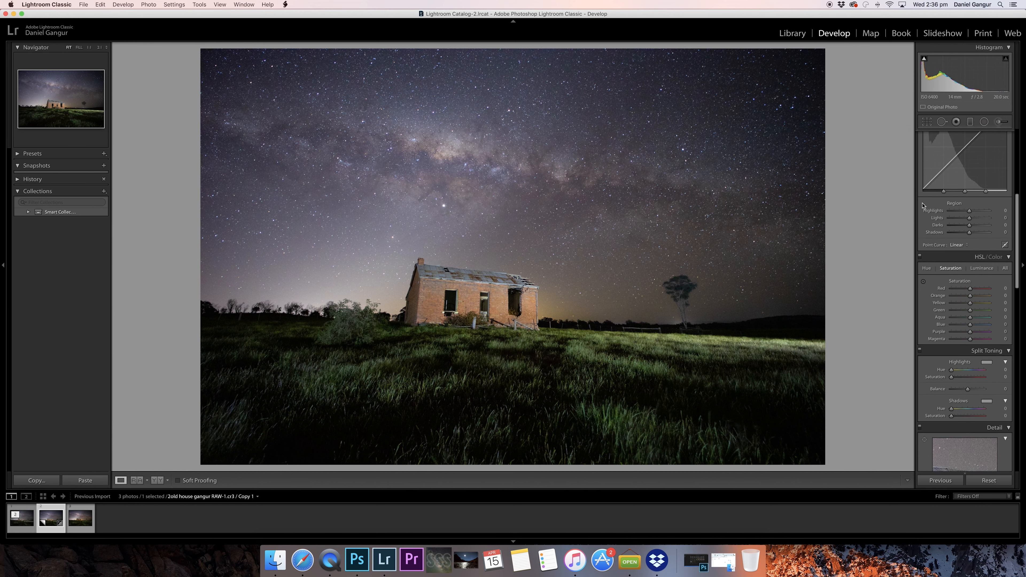
{"action": "scroll", "coordinate": [922, 206], "scroll_direction": "up", "scroll_amount": 7}
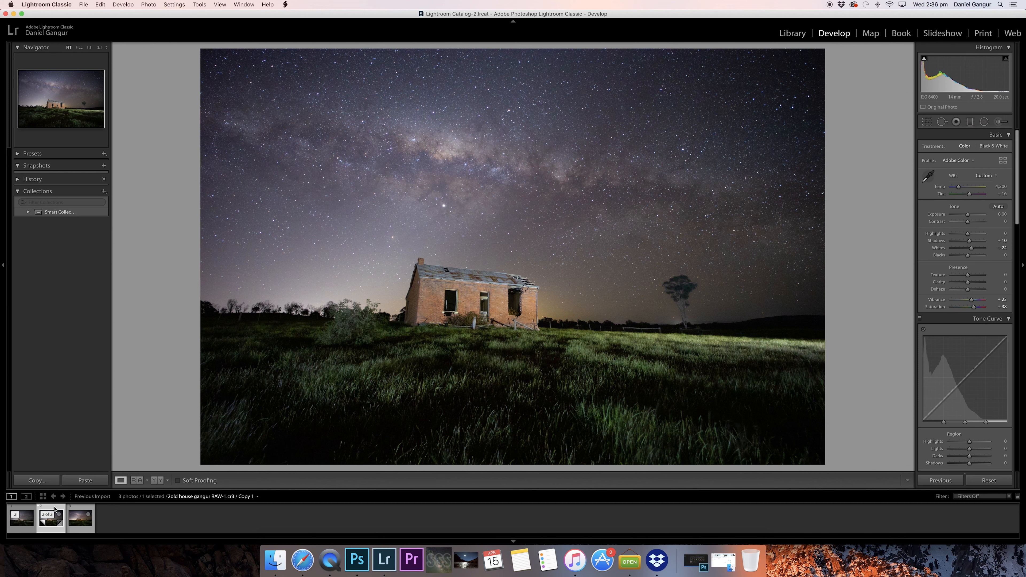
{"action": "right_click", "coordinate": [55, 510]}
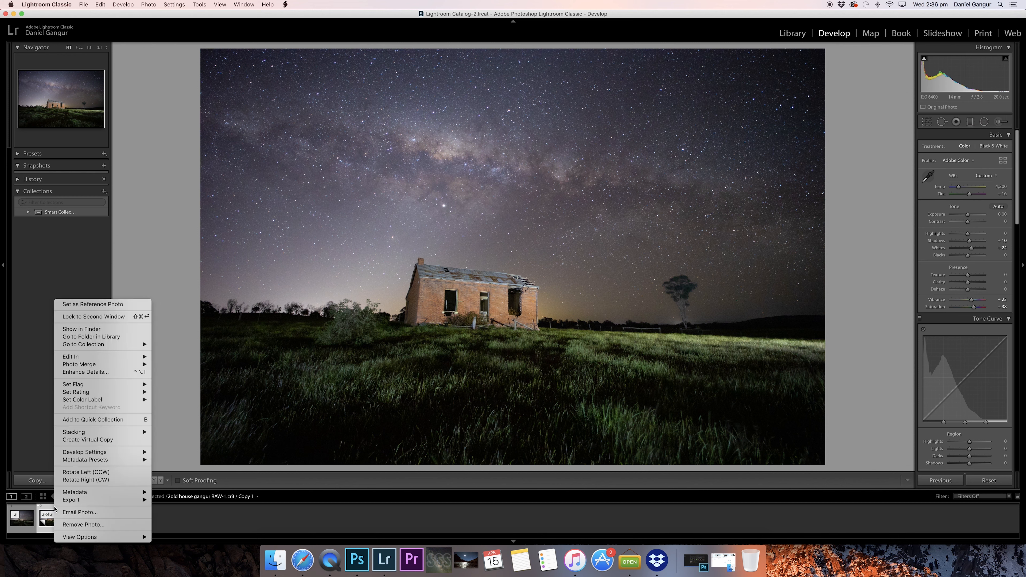
{"action": "mouse_move", "coordinate": [80, 365]}
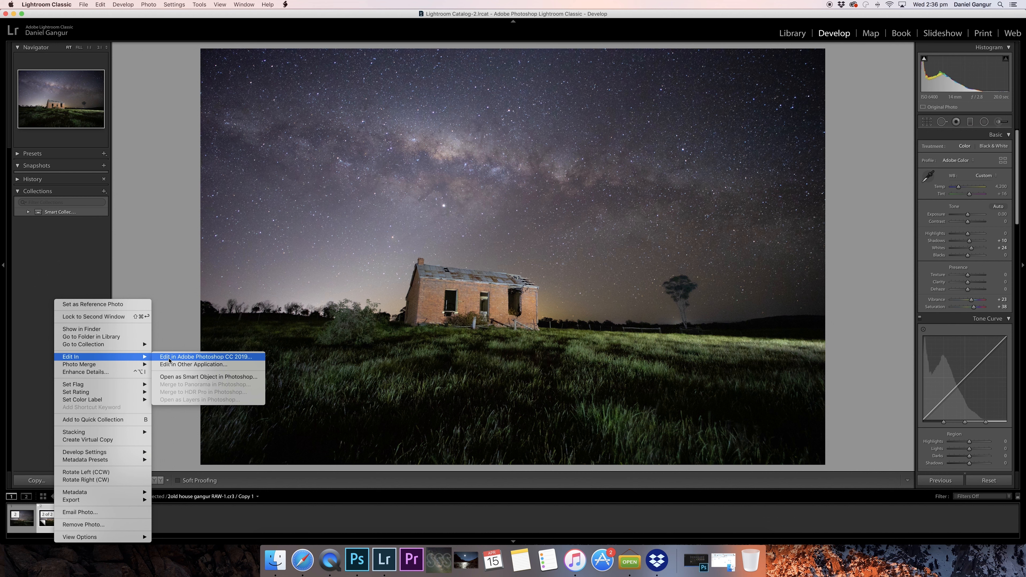
{"action": "left_click", "coordinate": [170, 357]}
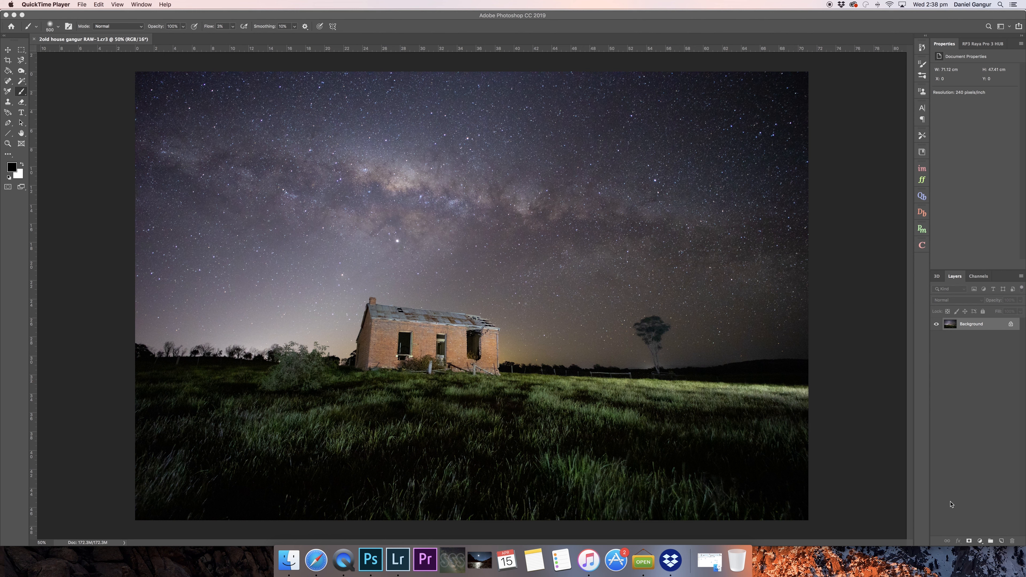
Step: Add a Curves adjustment layer and paint black on its mask along the Milky Way's dark band with a 300 px brush at 3% flow
{"action": "left_click", "coordinate": [980, 541]}
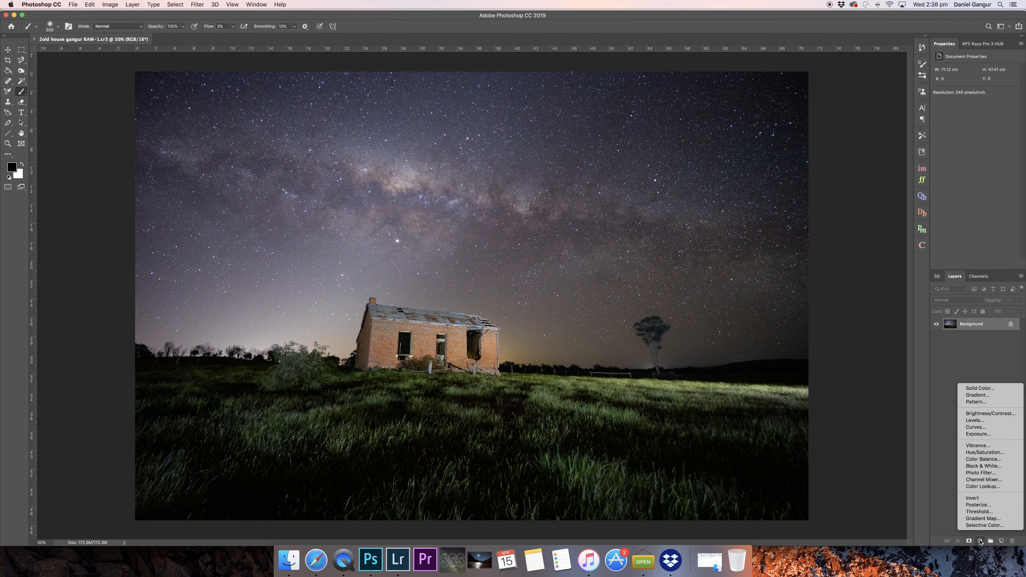
{"action": "left_click", "coordinate": [976, 428]}
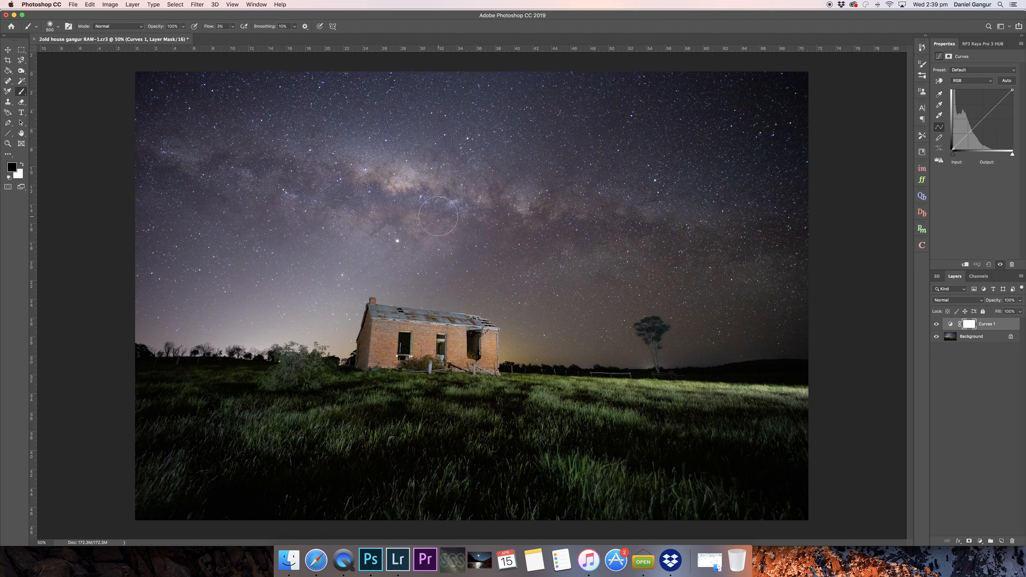
{"action": "key", "text": "bracketright"}
{"action": "key", "text": "bracketright"}
{"action": "key", "text": "bracketright"}
{"action": "key", "text": "bracketright"}
{"action": "key", "text": "bracketright"}
{"action": "key", "text": "bracketright"}
{"action": "key", "text": "bracketright"}
{"action": "key", "text": "bracketright"}
{"action": "key", "text": "bracketright"}
{"action": "key", "text": "bracketright"}
{"action": "key", "text": "bracketright"}
{"action": "key", "text": "bracketright"}
{"action": "key", "text": "bracketleft"}
{"action": "key", "text": "bracketleft"}
{"action": "key", "text": "bracketleft"}
{"action": "key", "text": "bracketleft"}
{"action": "key", "text": "bracketleft"}
{"action": "key", "text": "bracketleft"}
{"action": "key", "text": "bracketleft"}
{"action": "key", "text": "bracketleft"}
{"action": "key", "text": "bracketleft"}
{"action": "key", "text": "bracketleft"}
{"action": "key", "text": "bracketleft"}
{"action": "key", "text": "bracketleft"}
{"action": "key", "text": "bracketleft"}
{"action": "key", "text": "bracketleft"}
{"action": "mouse_move", "coordinate": [370, 190]}
{"action": "left_mouse_down"}
{"action": "mouse_move", "coordinate": [422, 196]}
{"action": "mouse_move", "coordinate": [331, 194]}
{"action": "mouse_move", "coordinate": [359, 202]}
{"action": "mouse_move", "coordinate": [341, 185]}
{"action": "mouse_move", "coordinate": [336, 198]}
{"action": "mouse_move", "coordinate": [304, 186]}
{"action": "mouse_move", "coordinate": [334, 191]}
{"action": "mouse_move", "coordinate": [337, 180]}
{"action": "mouse_move", "coordinate": [348, 197]}
{"action": "mouse_move", "coordinate": [381, 189]}
{"action": "mouse_move", "coordinate": [395, 203]}
{"action": "mouse_move", "coordinate": [424, 195]}
{"action": "mouse_move", "coordinate": [437, 205]}
{"action": "mouse_move", "coordinate": [319, 191]}
{"action": "mouse_move", "coordinate": [421, 207]}
{"action": "mouse_move", "coordinate": [425, 195]}
{"action": "mouse_move", "coordinate": [452, 217]}
{"action": "mouse_move", "coordinate": [494, 213]}
{"action": "mouse_move", "coordinate": [514, 223]}
{"action": "mouse_move", "coordinate": [477, 224]}
{"action": "mouse_move", "coordinate": [491, 232]}
{"action": "mouse_move", "coordinate": [539, 232]}
{"action": "mouse_move", "coordinate": [539, 217]}
{"action": "mouse_move", "coordinate": [574, 219]}
{"action": "mouse_move", "coordinate": [507, 236]}
{"action": "mouse_move", "coordinate": [469, 225]}
{"action": "mouse_move", "coordinate": [473, 210]}
{"action": "mouse_move", "coordinate": [441, 192]}
{"action": "mouse_move", "coordinate": [440, 208]}
{"action": "mouse_move", "coordinate": [319, 187]}
{"action": "mouse_move", "coordinate": [411, 206]}
{"action": "mouse_move", "coordinate": [410, 196]}
{"action": "mouse_move", "coordinate": [350, 194]}
{"action": "mouse_move", "coordinate": [431, 193]}
{"action": "mouse_move", "coordinate": [453, 219]}
{"action": "mouse_move", "coordinate": [521, 227]}
{"action": "mouse_move", "coordinate": [481, 235]}
{"action": "mouse_move", "coordinate": [466, 203]}
{"action": "left_mouse_up"}
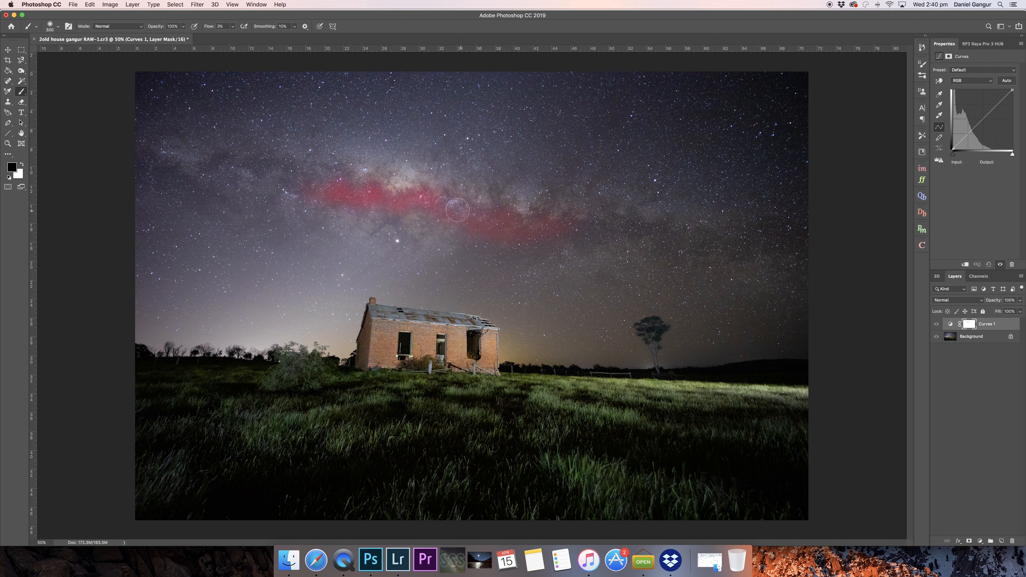
Step: Extend the mask painting around the Milky Way's dark band with a 125 px brush, and invert the Curves layer mask
{"action": "key", "text": "bracketleft"}
{"action": "key", "text": "bracketleft"}
{"action": "key", "text": "bracketleft"}
{"action": "mouse_move", "coordinate": [396, 219]}
{"action": "left_mouse_down"}
{"action": "mouse_move", "coordinate": [386, 208]}
{"action": "mouse_move", "coordinate": [375, 229]}
{"action": "mouse_move", "coordinate": [390, 218]}
{"action": "mouse_move", "coordinate": [375, 221]}
{"action": "left_mouse_up"}
{"action": "left_click_drag", "start_coordinate": [375, 184], "coordinate": [372, 185]}
{"action": "mouse_move", "coordinate": [505, 186]}
{"action": "left_mouse_down"}
{"action": "mouse_move", "coordinate": [484, 180]}
{"action": "mouse_move", "coordinate": [495, 209]}
{"action": "mouse_move", "coordinate": [506, 202]}
{"action": "mouse_move", "coordinate": [546, 208]}
{"action": "left_mouse_up"}
{"action": "left_click", "coordinate": [969, 326]}
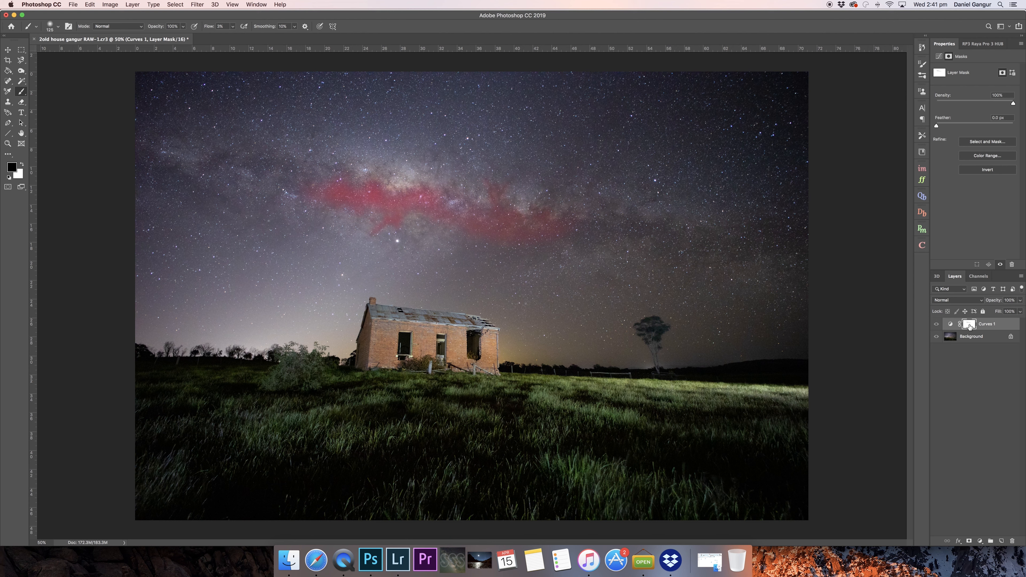
{"action": "left_click", "coordinate": [986, 171]}
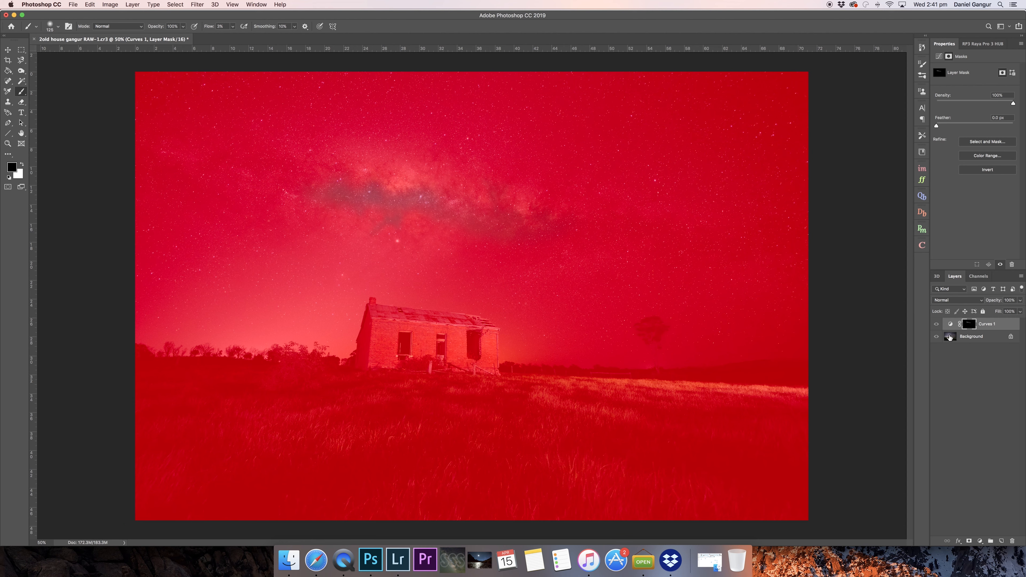
Step: Darken the masked Milky Way areas by pulling the first Curves layer's shadow point to input 62, output 34
{"action": "left_click", "coordinate": [950, 325]}
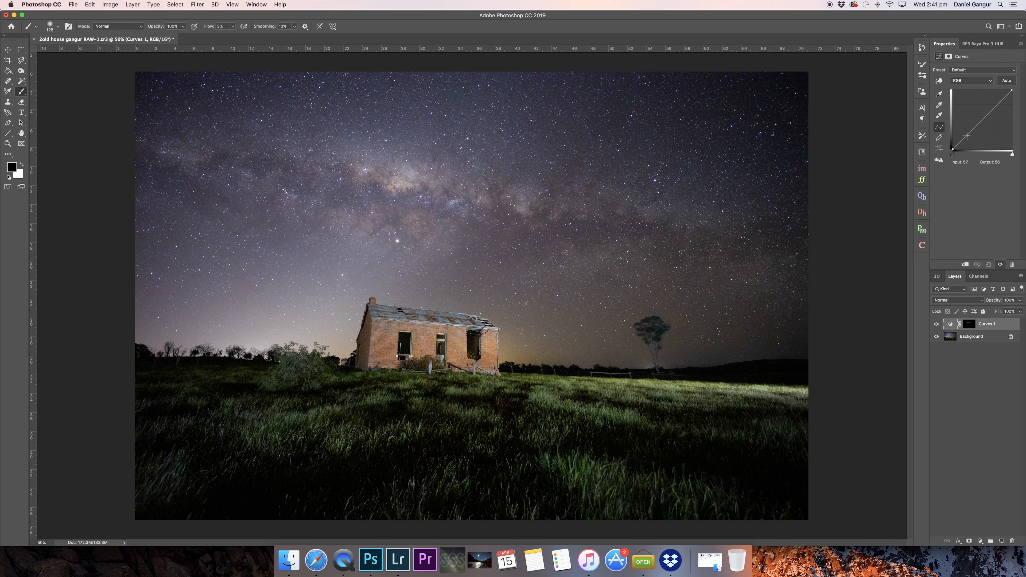
{"action": "left_click_drag", "start_coordinate": [966, 135], "coordinate": [967, 140]}
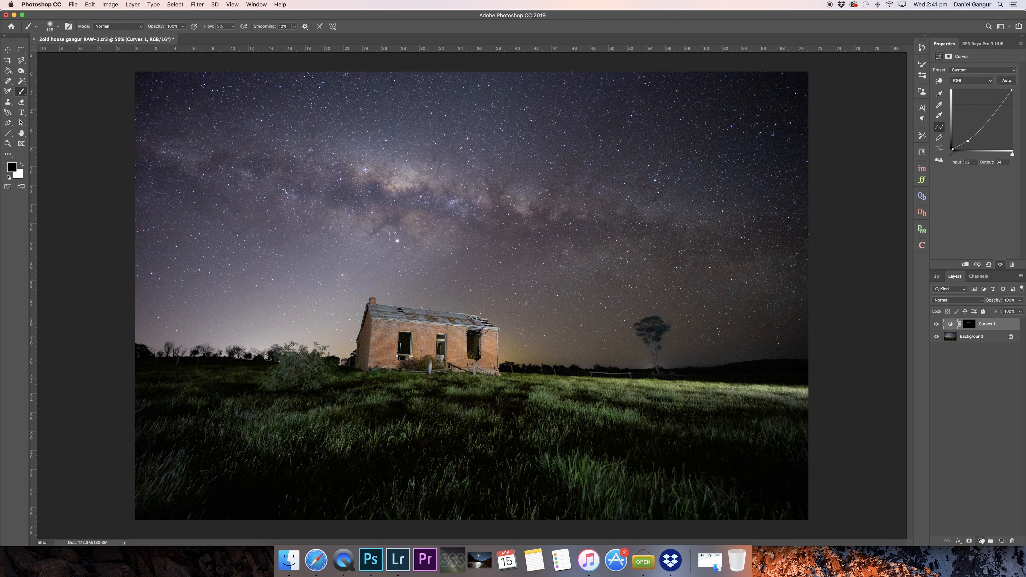
Step: Mask a second Curves adjustment layer to the Milky Way by painting the band black with a 1000 px brush and inverting the mask
{"action": "left_click", "coordinate": [980, 543]}
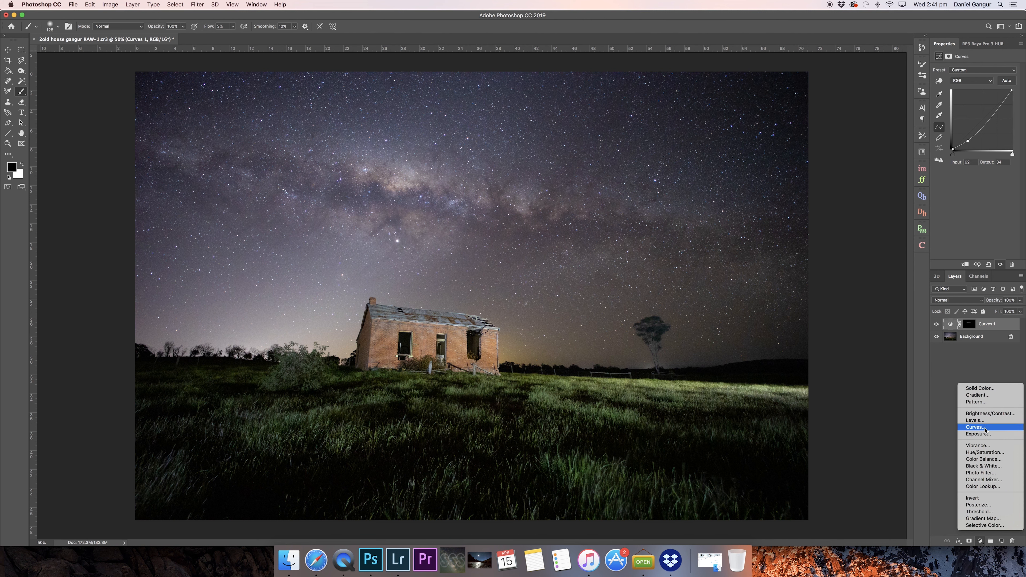
{"action": "left_click", "coordinate": [985, 429]}
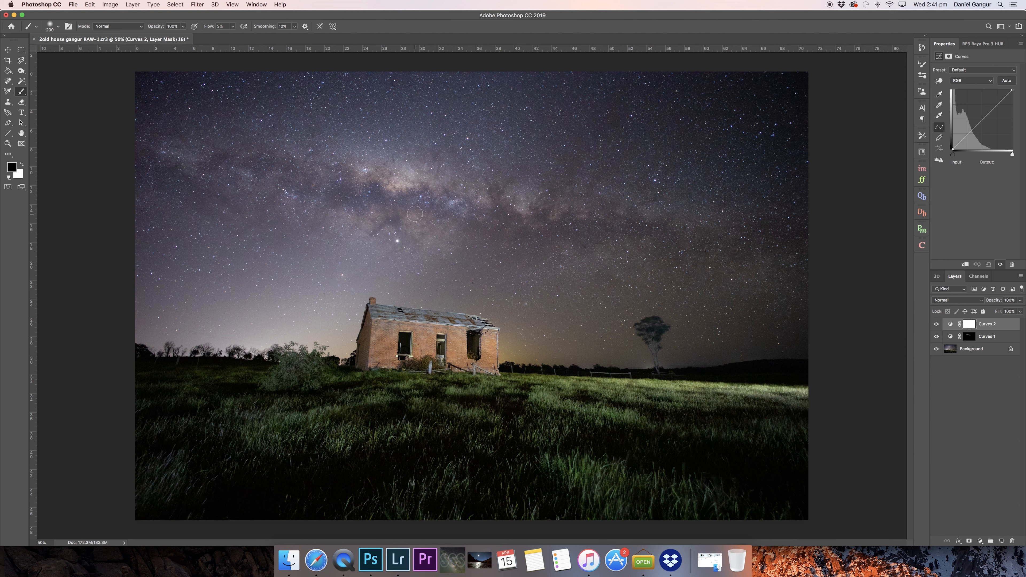
{"action": "key", "text": "bracketright"}
{"action": "key", "text": "bracketright"}
{"action": "key", "text": "bracketright"}
{"action": "key", "text": "bracketright"}
{"action": "key", "text": "bracketright"}
{"action": "key", "text": "bracketright"}
{"action": "key", "text": "bracketright"}
{"action": "key", "text": "bracketright"}
{"action": "key", "text": "bracketright"}
{"action": "mouse_move", "coordinate": [427, 211]}
{"action": "left_mouse_down"}
{"action": "mouse_move", "coordinate": [395, 202]}
{"action": "mouse_move", "coordinate": [475, 216]}
{"action": "mouse_move", "coordinate": [311, 190]}
{"action": "mouse_move", "coordinate": [524, 218]}
{"action": "mouse_move", "coordinate": [577, 236]}
{"action": "mouse_move", "coordinate": [298, 187]}
{"action": "mouse_move", "coordinate": [160, 151]}
{"action": "mouse_move", "coordinate": [424, 220]}
{"action": "mouse_move", "coordinate": [683, 263]}
{"action": "mouse_move", "coordinate": [397, 223]}
{"action": "mouse_move", "coordinate": [327, 202]}
{"action": "mouse_move", "coordinate": [454, 208]}
{"action": "mouse_move", "coordinate": [476, 219]}
{"action": "mouse_move", "coordinate": [292, 198]}
{"action": "mouse_move", "coordinate": [253, 179]}
{"action": "mouse_move", "coordinate": [328, 186]}
{"action": "mouse_move", "coordinate": [248, 177]}
{"action": "mouse_move", "coordinate": [482, 223]}
{"action": "mouse_move", "coordinate": [702, 249]}
{"action": "mouse_move", "coordinate": [136, 147]}
{"action": "mouse_move", "coordinate": [636, 251]}
{"action": "mouse_move", "coordinate": [431, 213]}
{"action": "mouse_move", "coordinate": [453, 202]}
{"action": "mouse_move", "coordinate": [575, 244]}
{"action": "left_mouse_up"}
{"action": "left_click", "coordinate": [971, 326]}
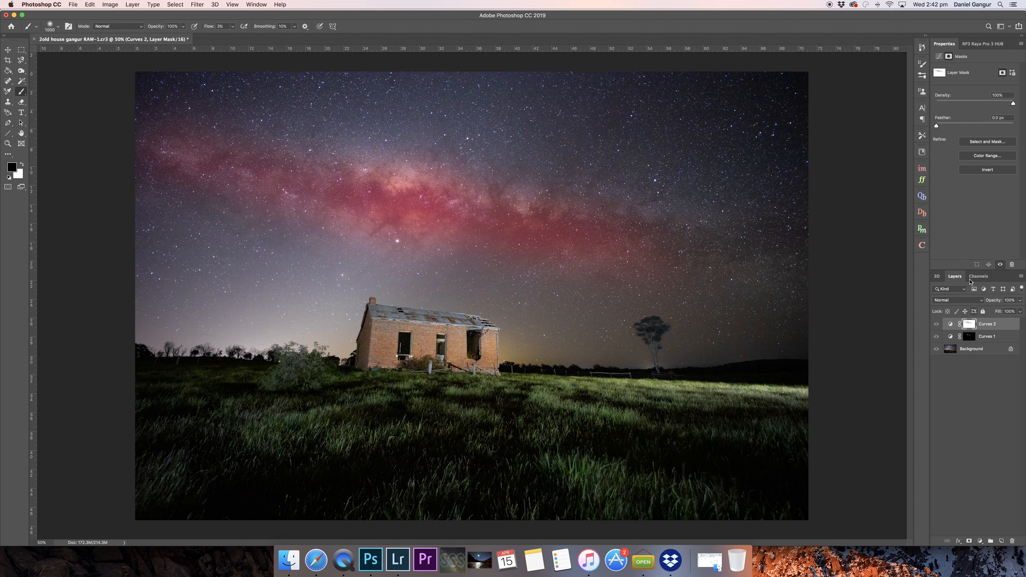
{"action": "left_click", "coordinate": [986, 170]}
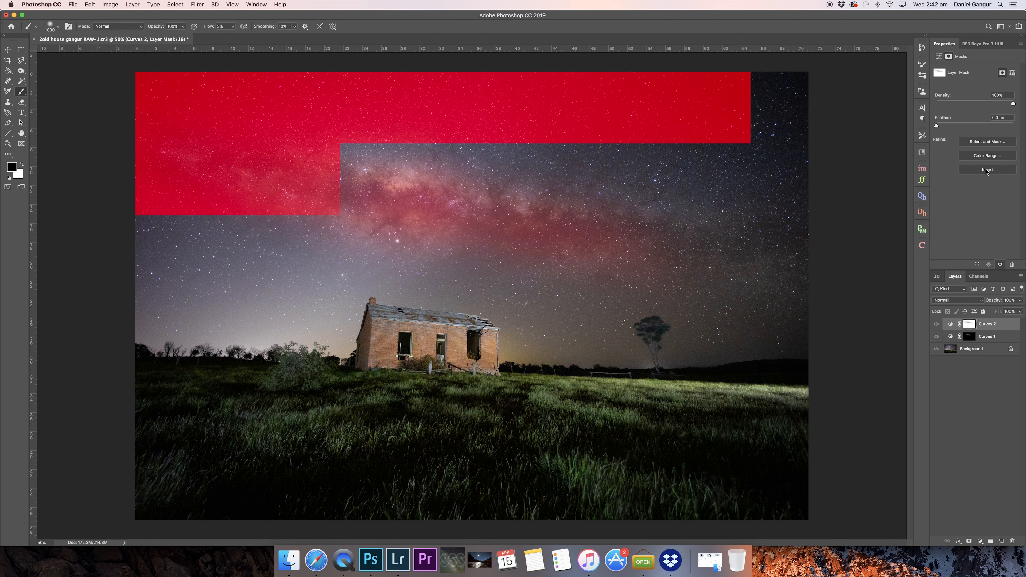
Step: Shape an S-curve on the second Curves layer, lowering the shadows and raising the highlight point to input 156, output 184
{"action": "left_click", "coordinate": [951, 325]}
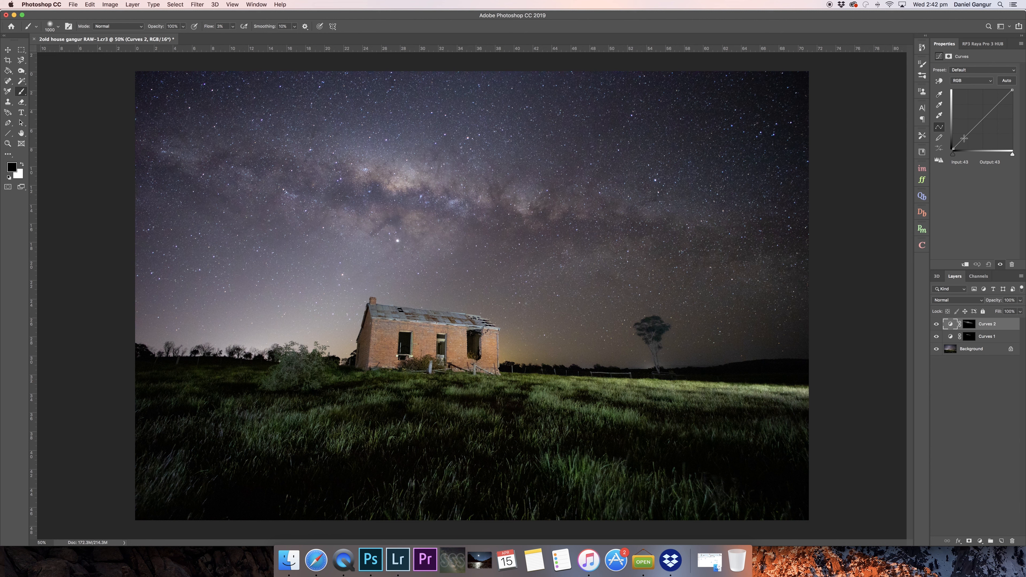
{"action": "left_click", "coordinate": [964, 138]}
{"action": "left_click_drag", "start_coordinate": [965, 141], "coordinate": [965, 142]}
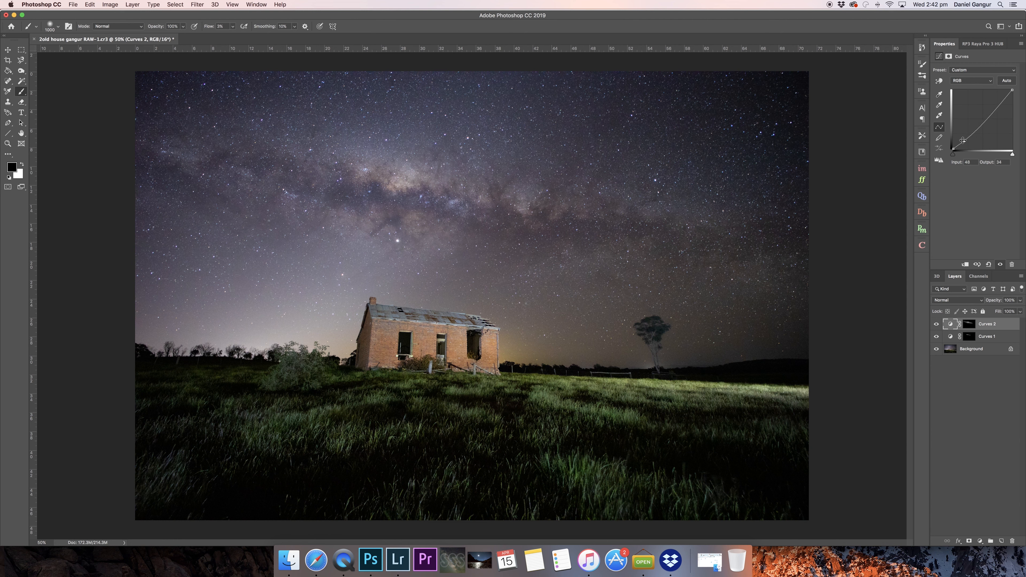
{"action": "left_click_drag", "start_coordinate": [994, 111], "coordinate": [989, 106]}
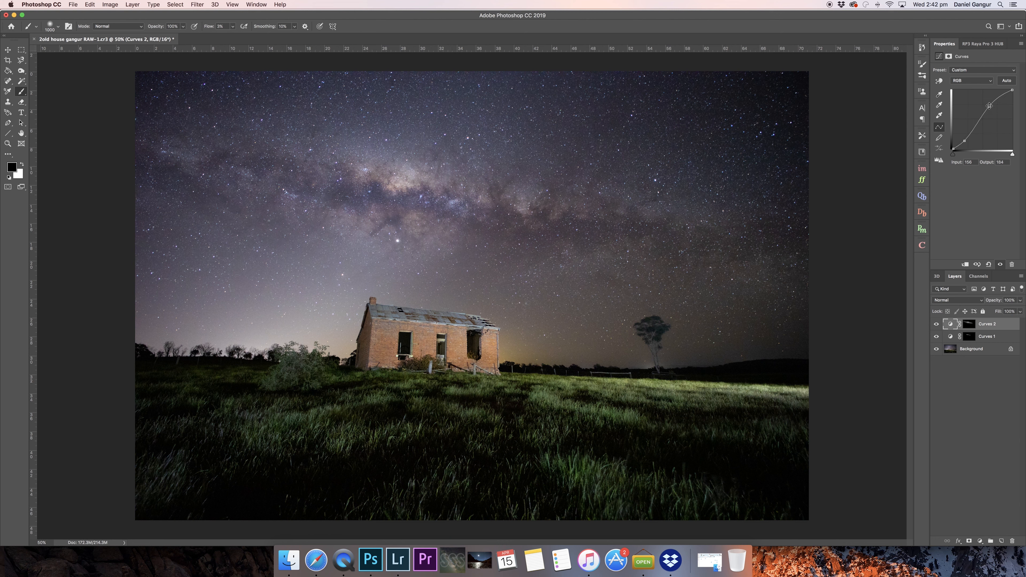
{"action": "left_click", "coordinate": [964, 142]}
Step: Add a Color Balance adjustment layer and mask it to the Milky Way by painting the band black and inverting the mask
{"action": "left_click", "coordinate": [980, 541]}
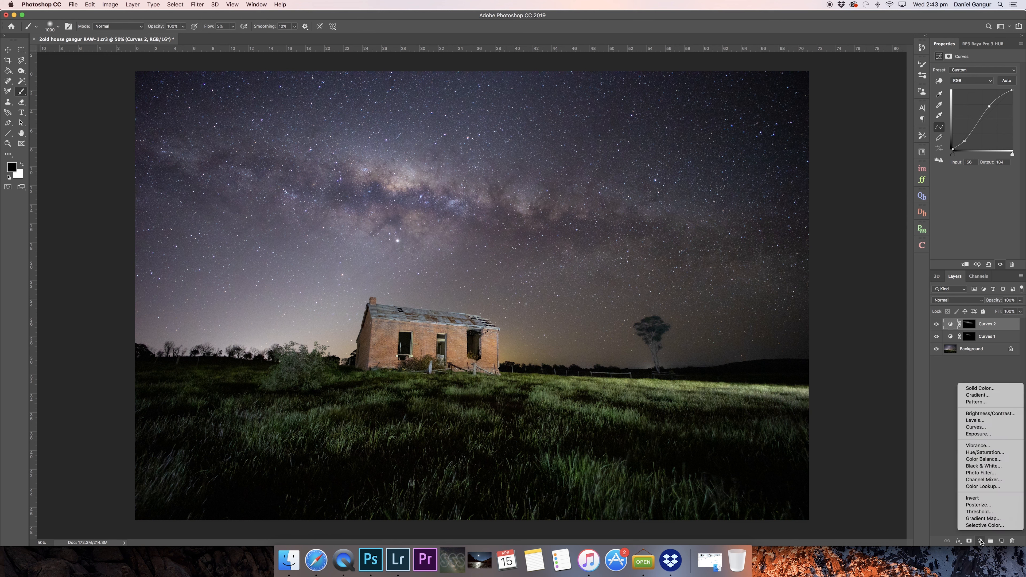
{"action": "left_click", "coordinate": [974, 461]}
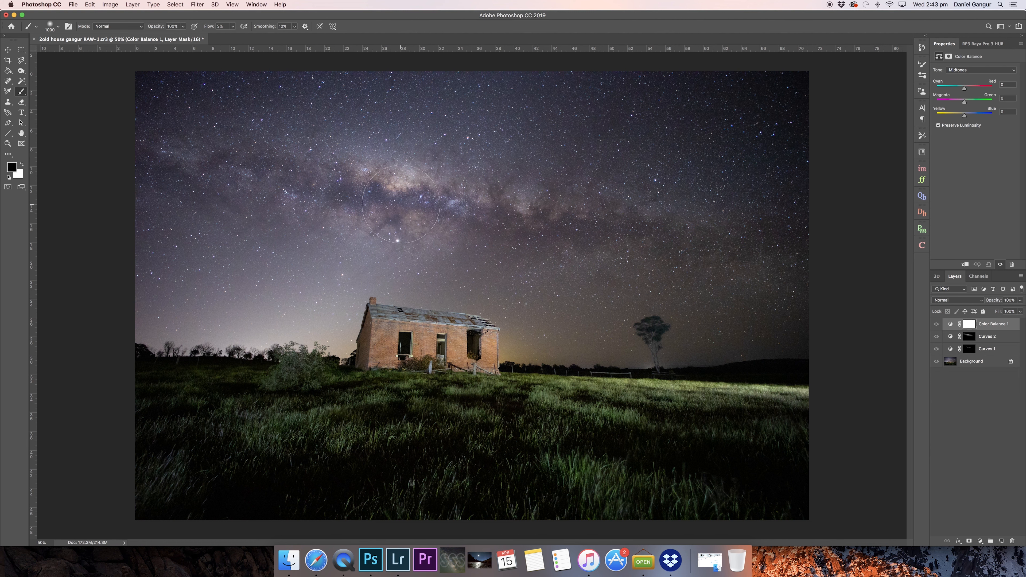
{"action": "mouse_move", "coordinate": [400, 204]}
{"action": "left_mouse_down"}
{"action": "mouse_move", "coordinate": [459, 211]}
{"action": "mouse_move", "coordinate": [334, 185]}
{"action": "mouse_move", "coordinate": [424, 200]}
{"action": "mouse_move", "coordinate": [478, 224]}
{"action": "mouse_move", "coordinate": [349, 202]}
{"action": "mouse_move", "coordinate": [479, 214]}
{"action": "mouse_move", "coordinate": [156, 136]}
{"action": "mouse_move", "coordinate": [263, 172]}
{"action": "mouse_move", "coordinate": [387, 196]}
{"action": "mouse_move", "coordinate": [413, 191]}
{"action": "mouse_move", "coordinate": [513, 222]}
{"action": "mouse_move", "coordinate": [565, 213]}
{"action": "mouse_move", "coordinate": [574, 219]}
{"action": "mouse_move", "coordinate": [529, 211]}
{"action": "mouse_move", "coordinate": [657, 253]}
{"action": "mouse_move", "coordinate": [499, 213]}
{"action": "mouse_move", "coordinate": [269, 186]}
{"action": "mouse_move", "coordinate": [187, 153]}
{"action": "mouse_move", "coordinate": [152, 156]}
{"action": "mouse_move", "coordinate": [387, 185]}
{"action": "mouse_move", "coordinate": [477, 231]}
{"action": "mouse_move", "coordinate": [365, 219]}
{"action": "mouse_move", "coordinate": [410, 238]}
{"action": "mouse_move", "coordinate": [440, 237]}
{"action": "mouse_move", "coordinate": [327, 207]}
{"action": "mouse_move", "coordinate": [680, 228]}
{"action": "left_mouse_up"}
{"action": "left_click", "coordinate": [972, 326]}
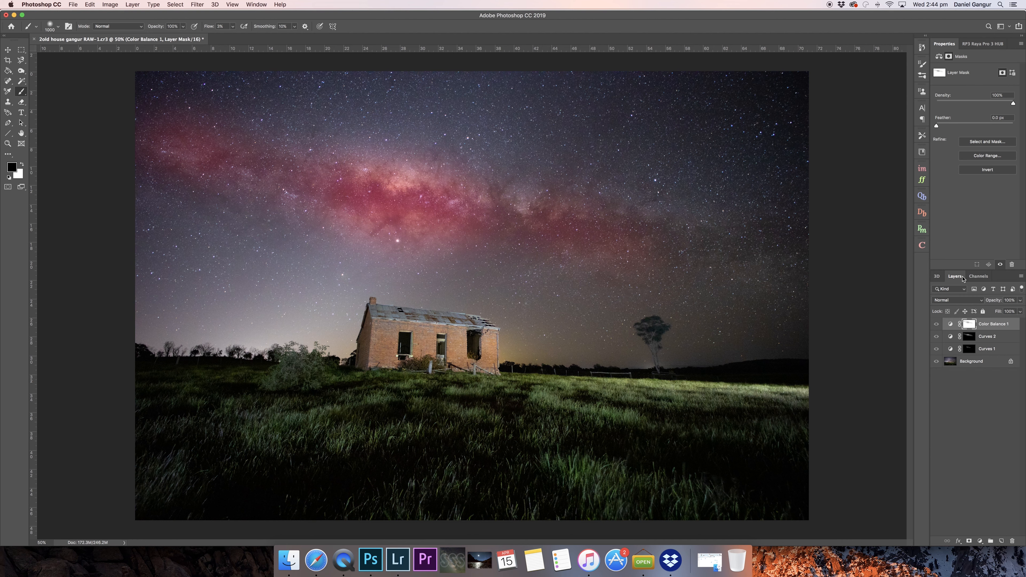
{"action": "left_click", "coordinate": [986, 170]}
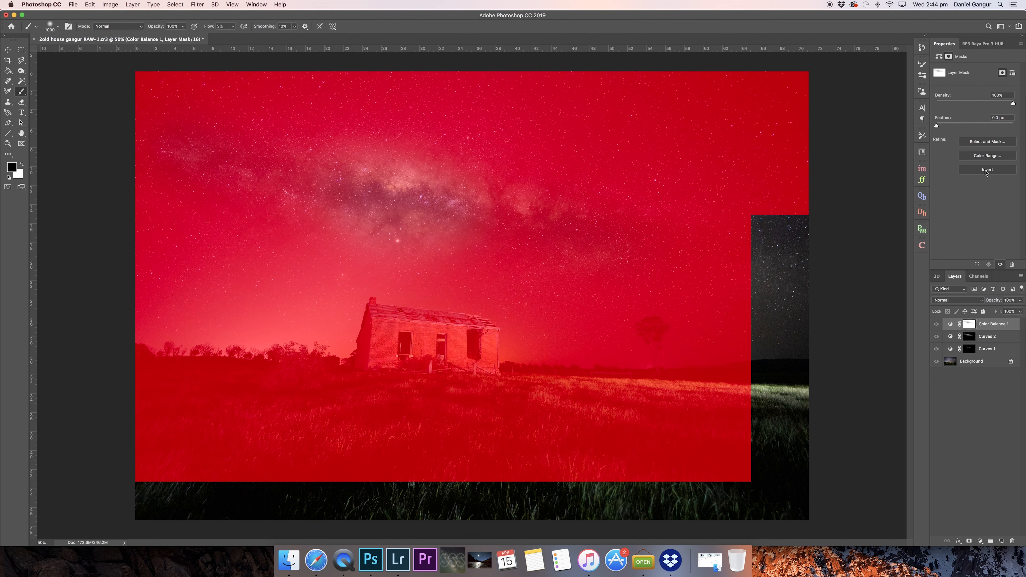
Step: Test the midtone Yellow–Blue balance at the yellow extreme and set it to about -11
{"action": "left_click", "coordinate": [949, 324]}
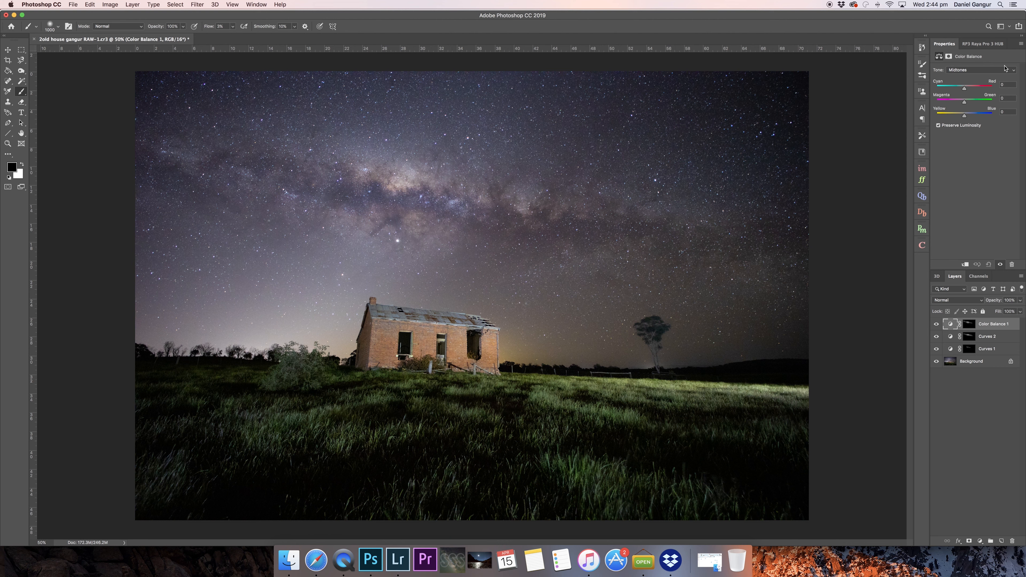
{"action": "left_click", "coordinate": [1014, 70]}
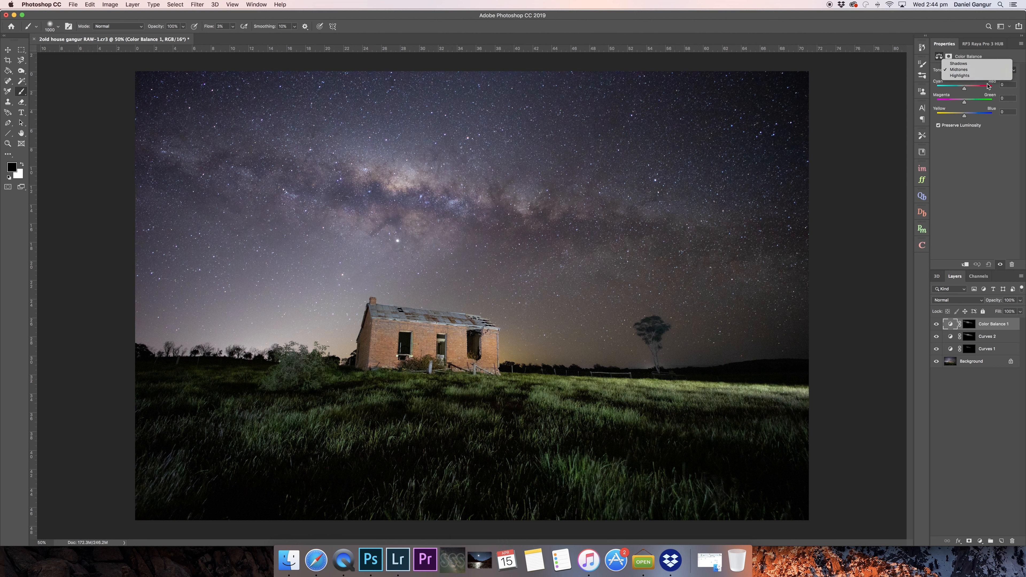
{"action": "left_click", "coordinate": [961, 127]}
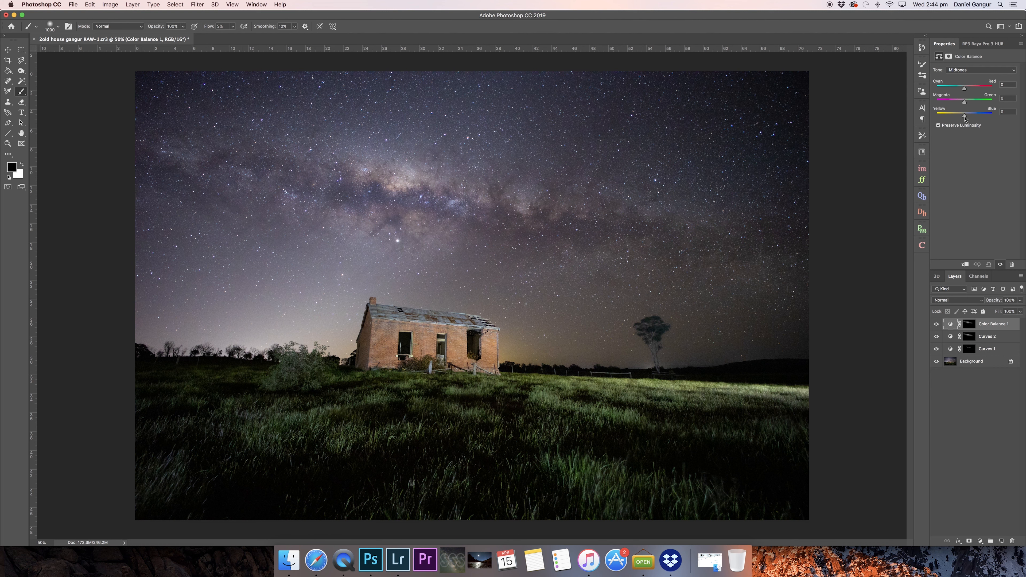
{"action": "left_click", "coordinate": [964, 116]}
{"action": "left_click_drag", "start_coordinate": [964, 117], "coordinate": [937, 118]}
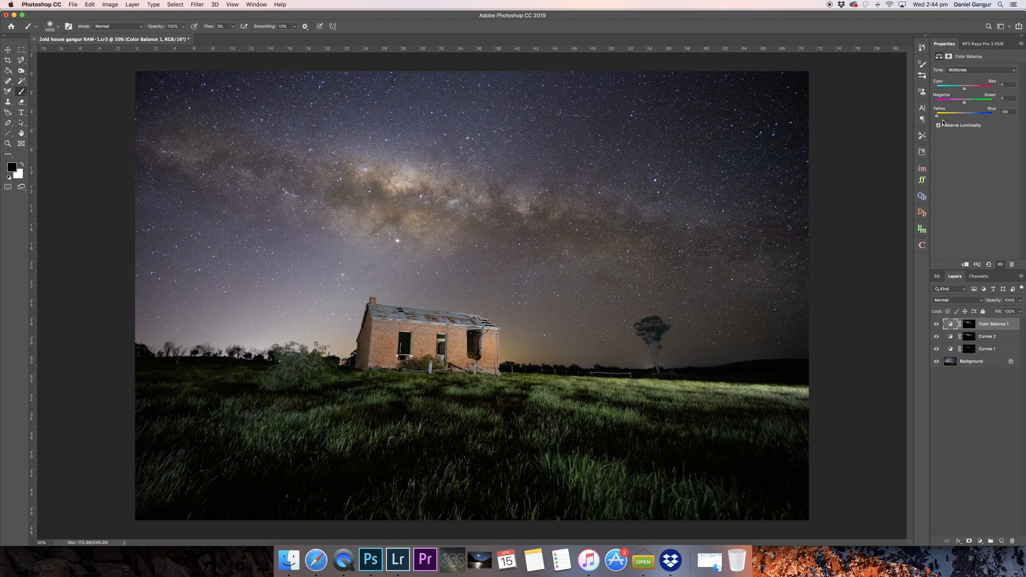
{"action": "left_click_drag", "start_coordinate": [938, 118], "coordinate": [962, 118]}
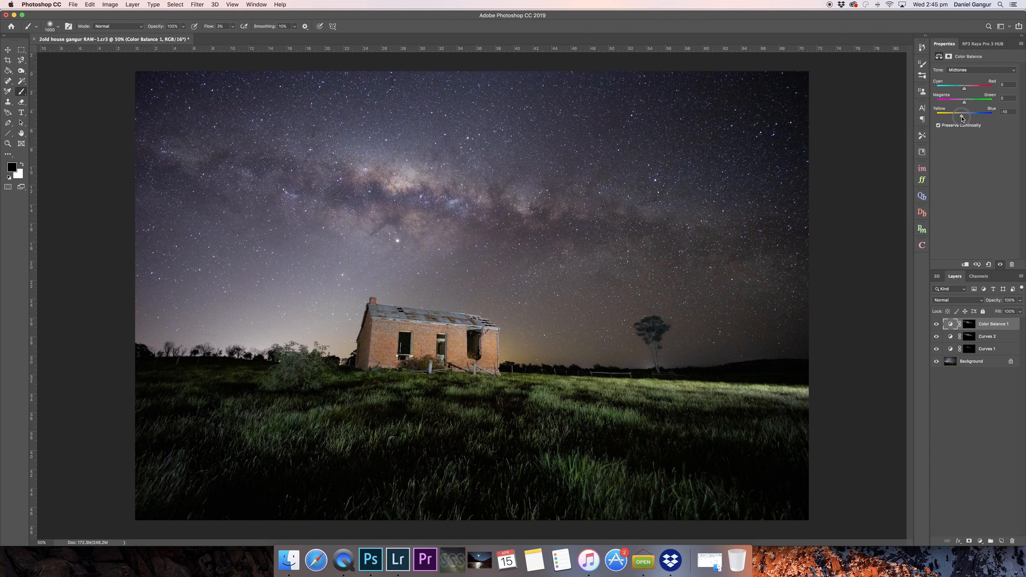
{"action": "left_click_drag", "start_coordinate": [961, 117], "coordinate": [962, 118]}
Step: Compare the image with and without the Color Balance and two Curves layers by toggling their visibility
{"action": "left_click", "coordinate": [936, 325]}
{"action": "left_click", "coordinate": [936, 351]}
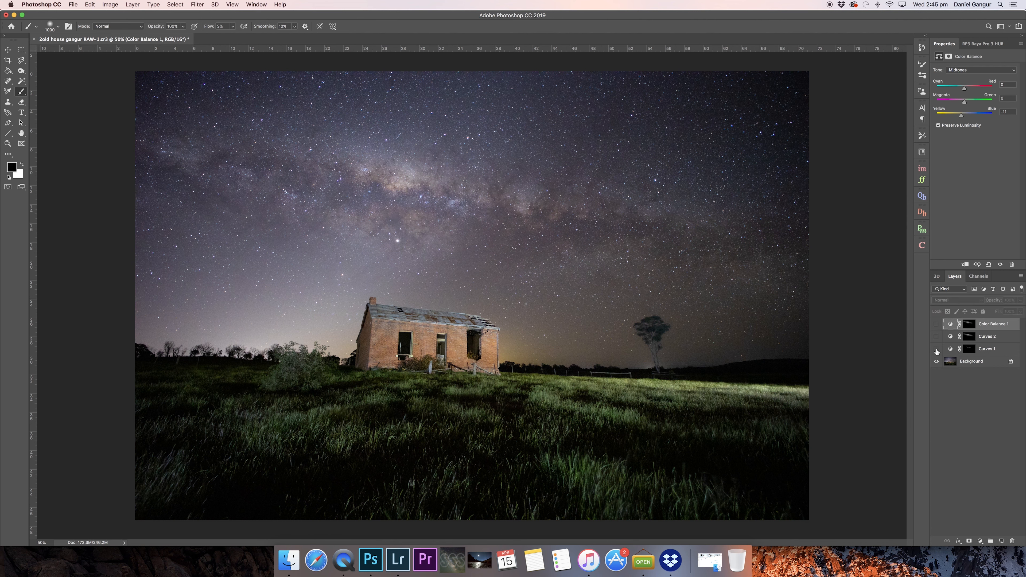
{"action": "left_click", "coordinate": [937, 349]}
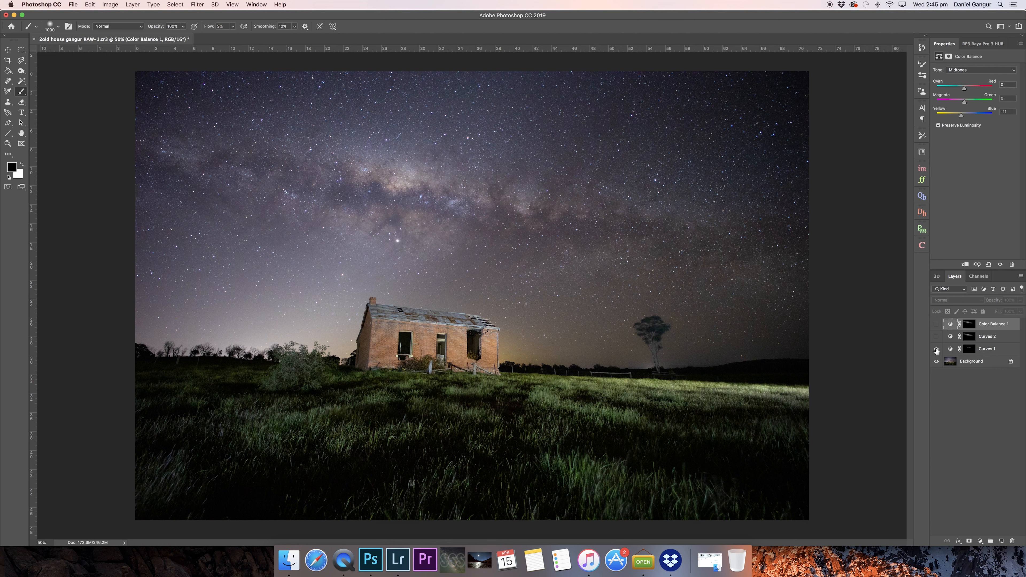
{"action": "left_click", "coordinate": [936, 336]}
{"action": "left_click", "coordinate": [935, 325]}
Step: Flatten the image and save it in Photoshop format as House ps in the FILES FOR VIDEO folder
{"action": "left_click", "coordinate": [133, 5]}
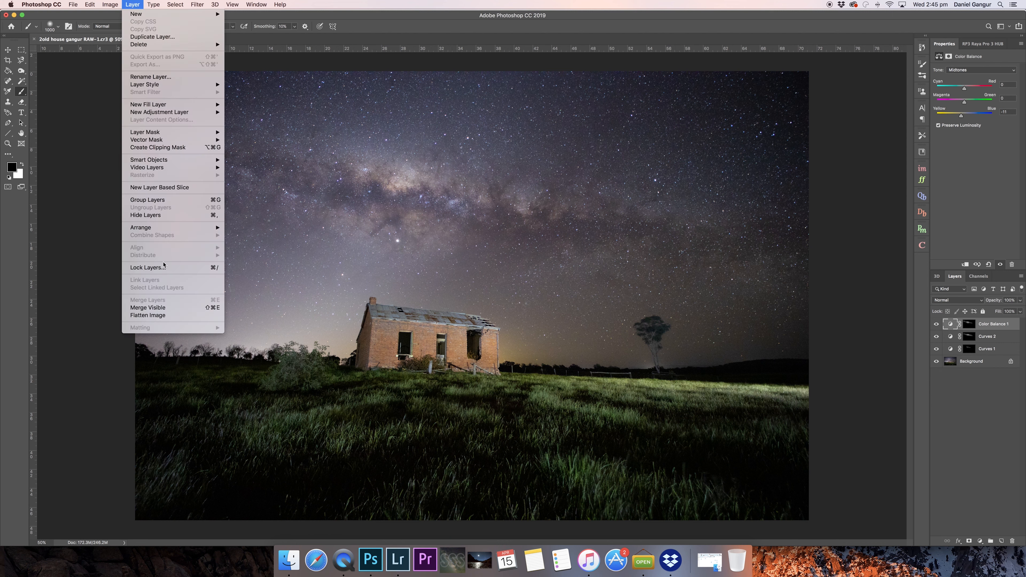
{"action": "left_click", "coordinate": [157, 316]}
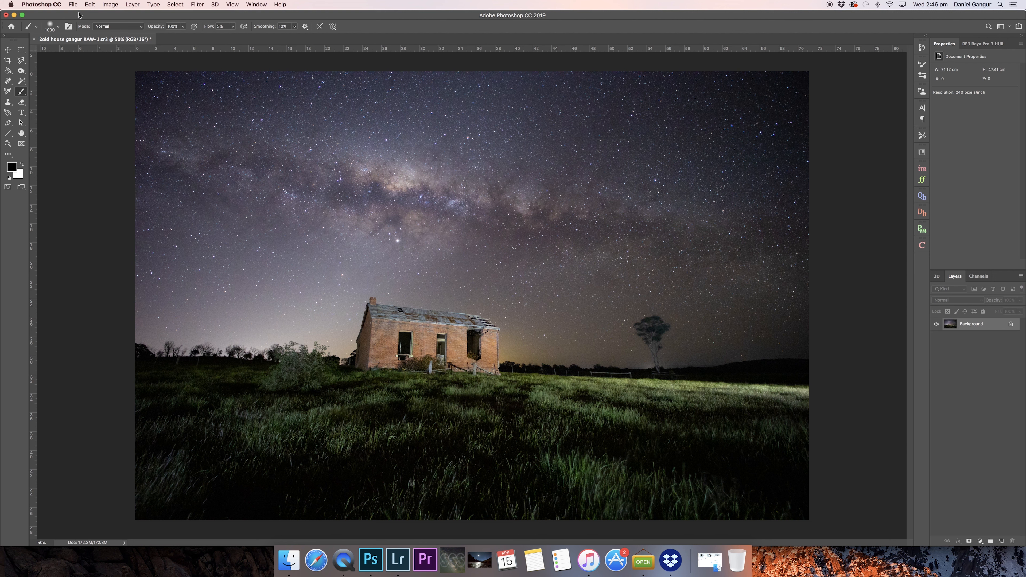
{"action": "left_click", "coordinate": [73, 4]}
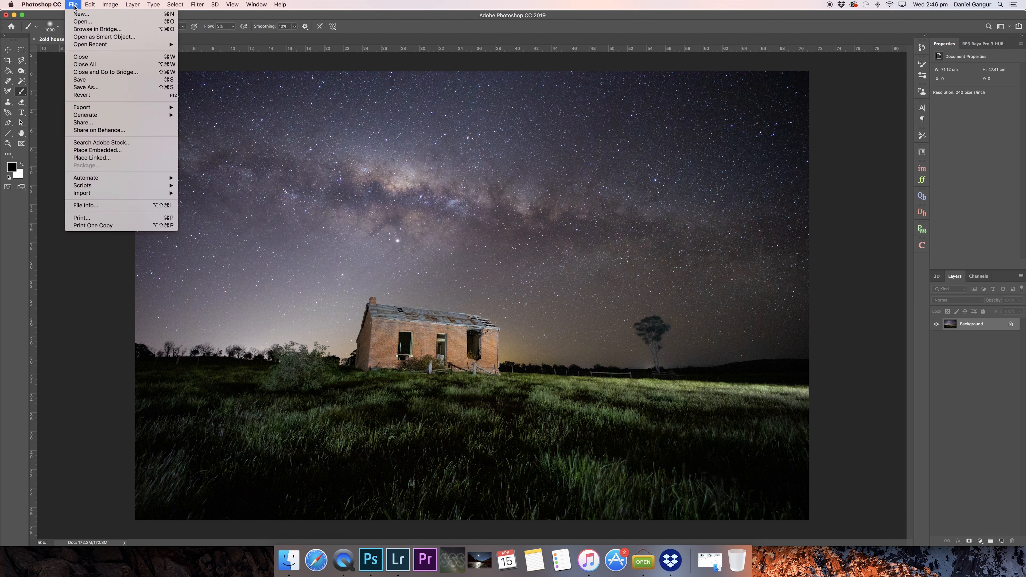
{"action": "left_click", "coordinate": [82, 89]}
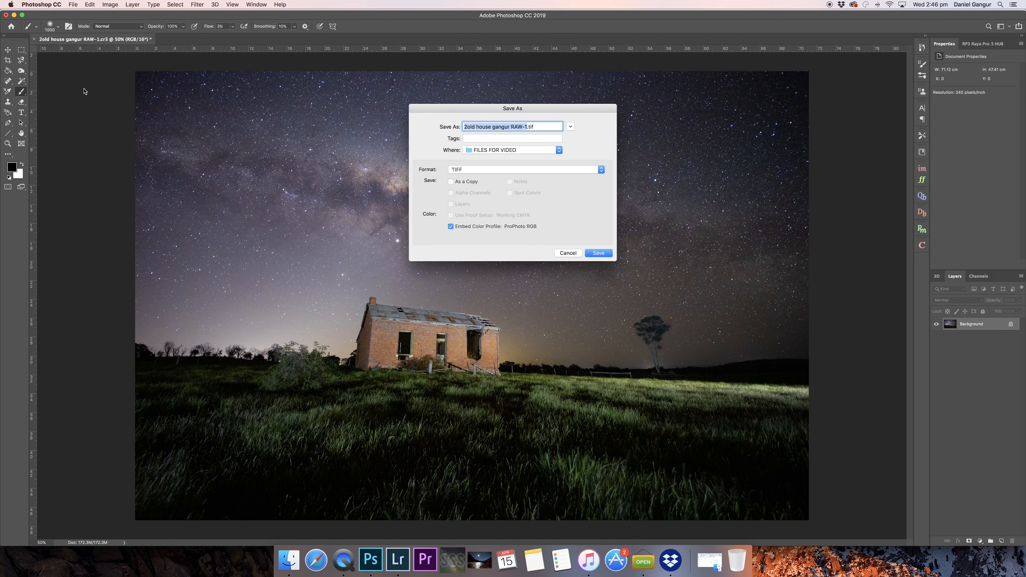
{"action": "left_click", "coordinate": [601, 170]}
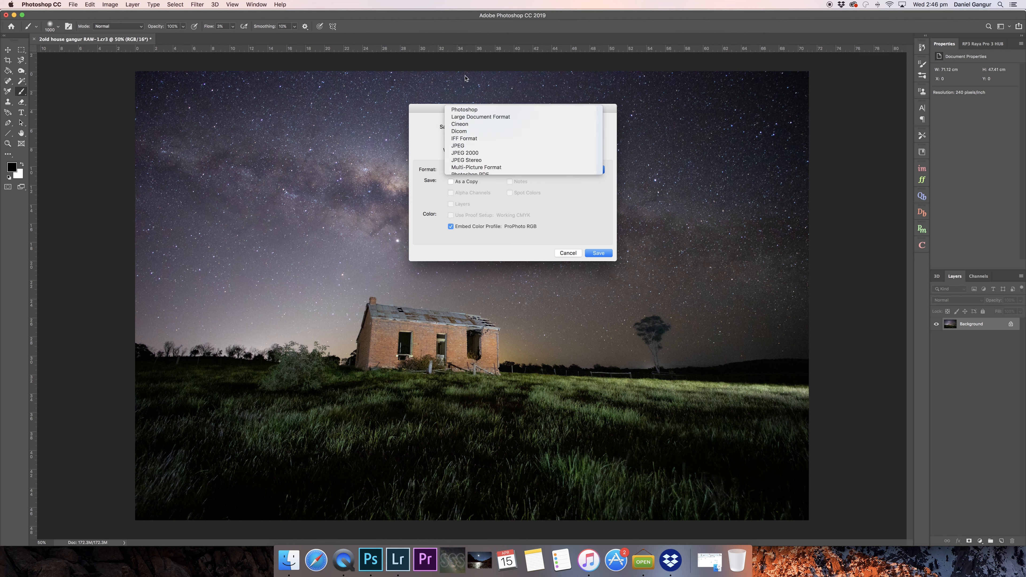
{"action": "left_click", "coordinate": [465, 76]}
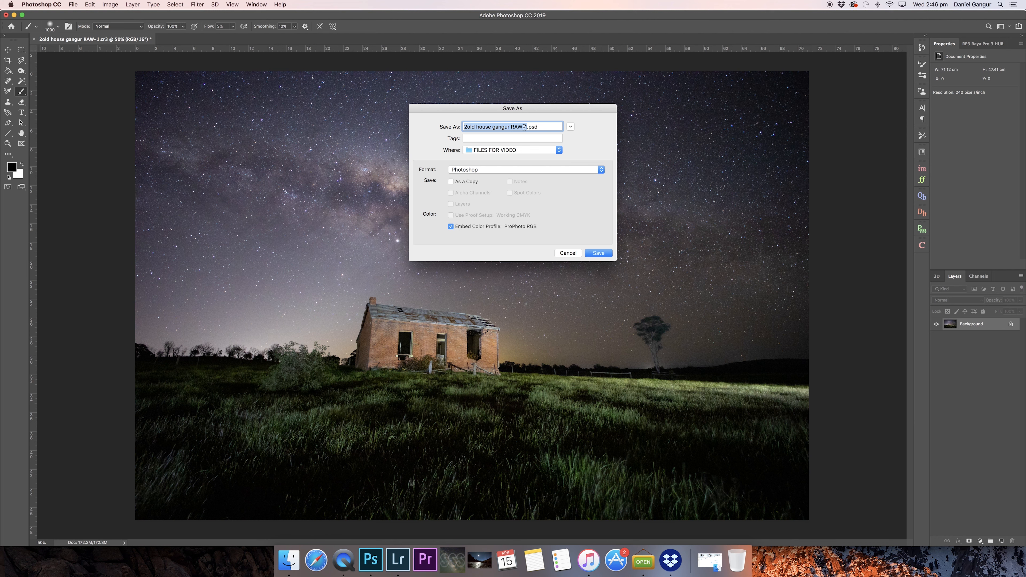
{"action": "type", "text": "House ps"}
{"action": "left_click", "coordinate": [597, 255]}
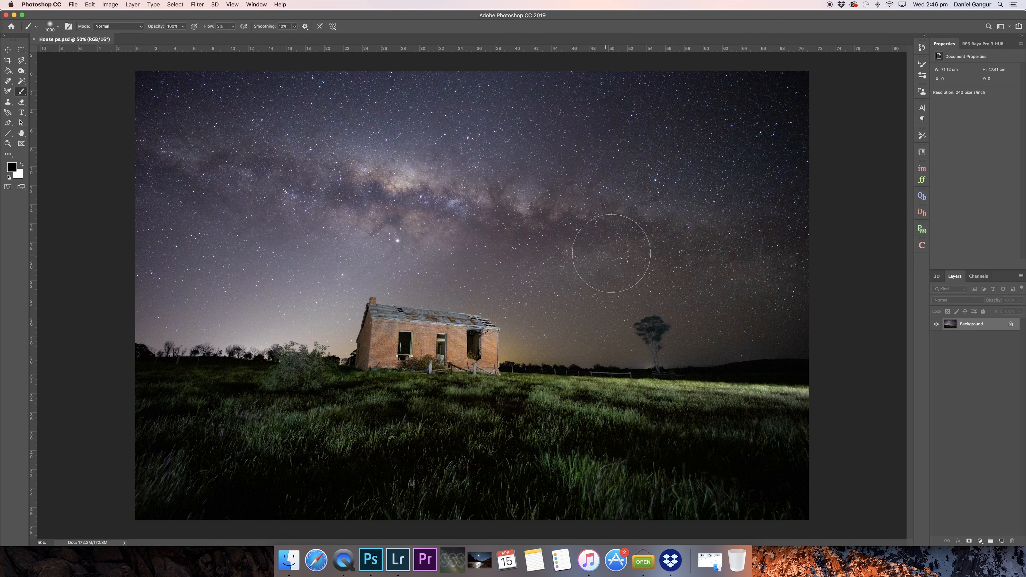
Step: Switch to Lightroom Classic and set Vibrance to +4 and Saturation to +6 on House ps.psd
{"action": "left_click", "coordinate": [14, 15]}
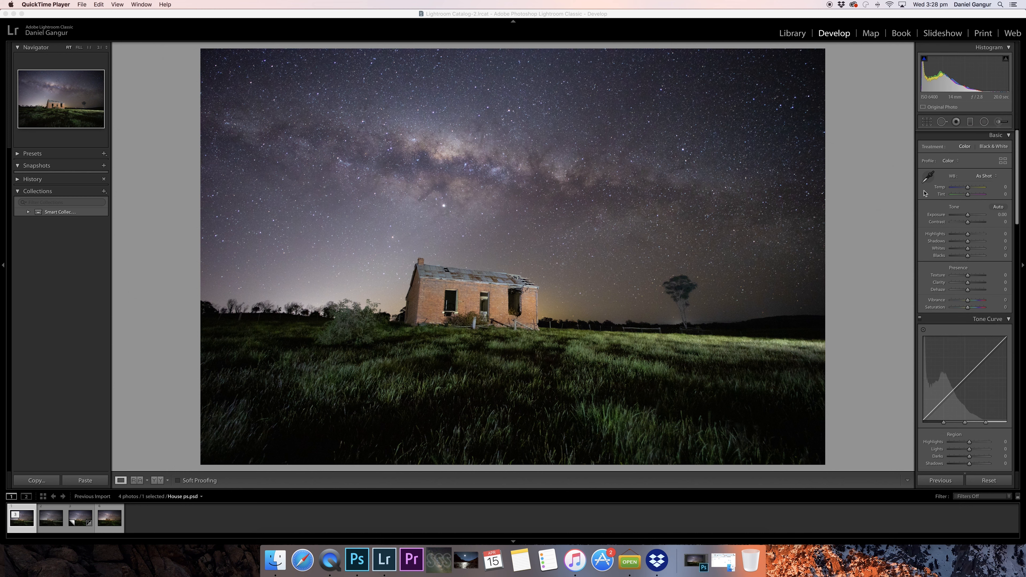
{"action": "scroll", "coordinate": [925, 193], "scroll_direction": "down", "scroll_amount": 5}
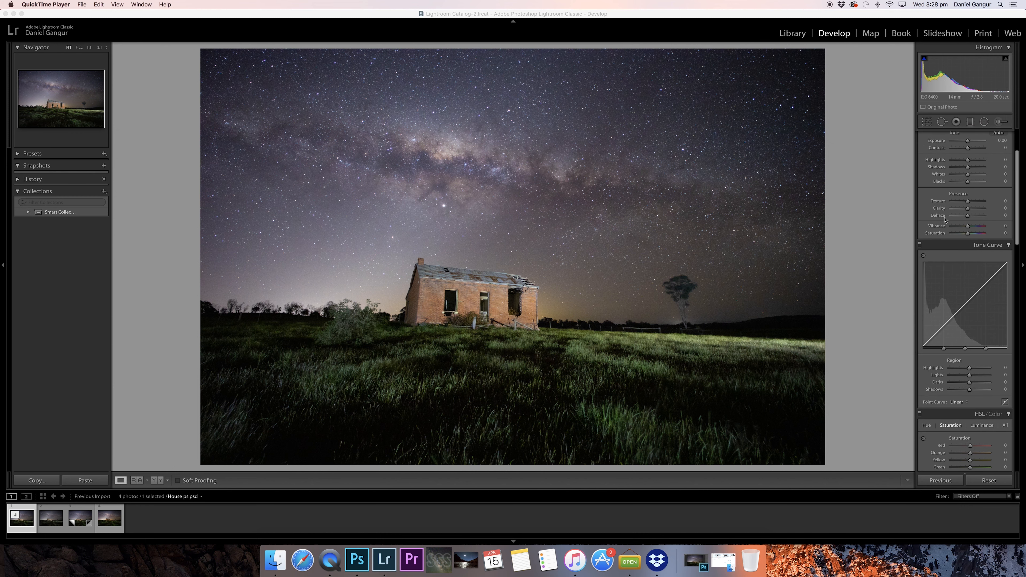
{"action": "left_click", "coordinate": [967, 233]}
{"action": "left_click_drag", "start_coordinate": [967, 234], "coordinate": [968, 226]}
{"action": "left_click", "coordinate": [968, 234]}
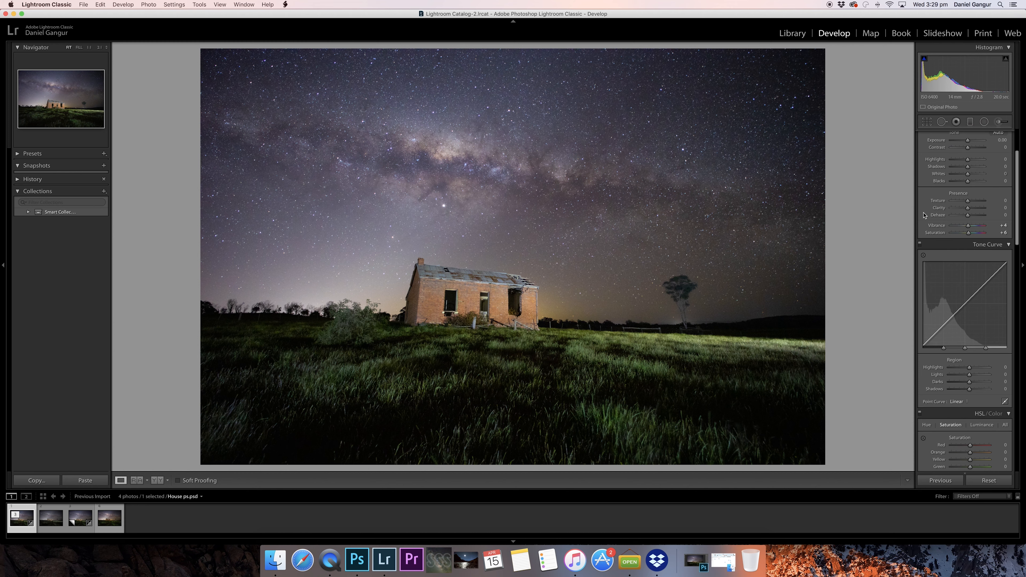
Step: Sharpen the photo with Amount 6 and Masking 67
{"action": "scroll", "coordinate": [923, 213], "scroll_direction": "down", "scroll_amount": 5}
{"action": "scroll", "coordinate": [923, 213], "scroll_direction": "down", "scroll_amount": 10}
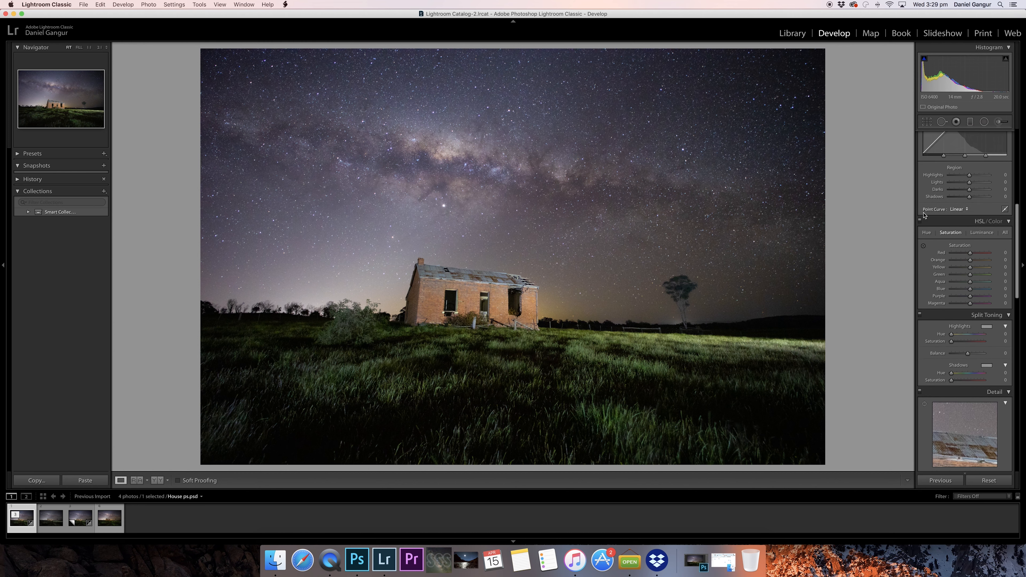
{"action": "scroll", "coordinate": [924, 215], "scroll_direction": "down", "scroll_amount": 7}
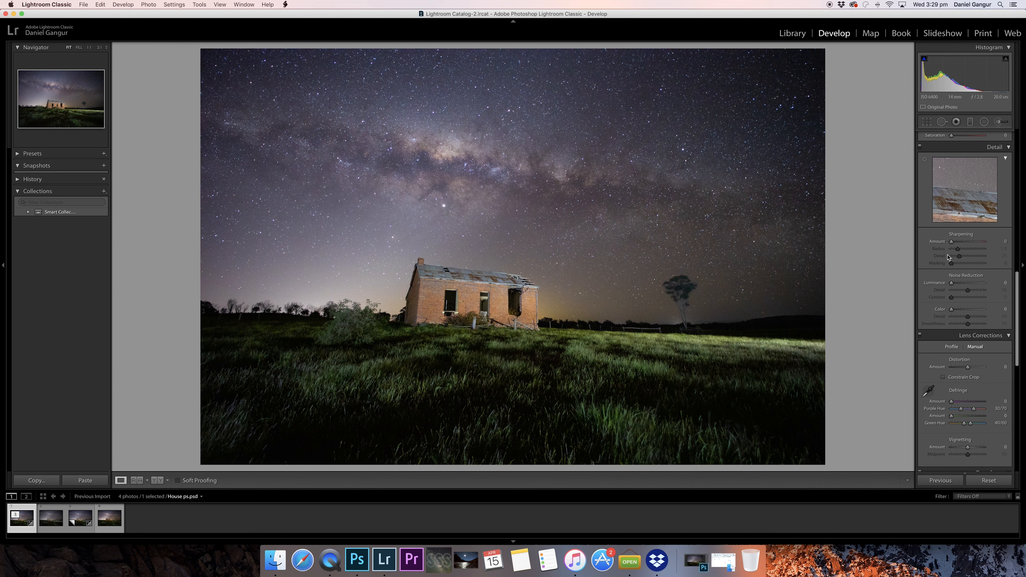
{"action": "left_click_drag", "start_coordinate": [951, 243], "coordinate": [953, 244]}
{"action": "left_click_drag", "start_coordinate": [951, 263], "coordinate": [973, 266]}
Step: Adjust the post-crop vignetting slightly in the Highlight Priority style
{"action": "scroll", "coordinate": [998, 213], "scroll_direction": "down", "scroll_amount": 5}
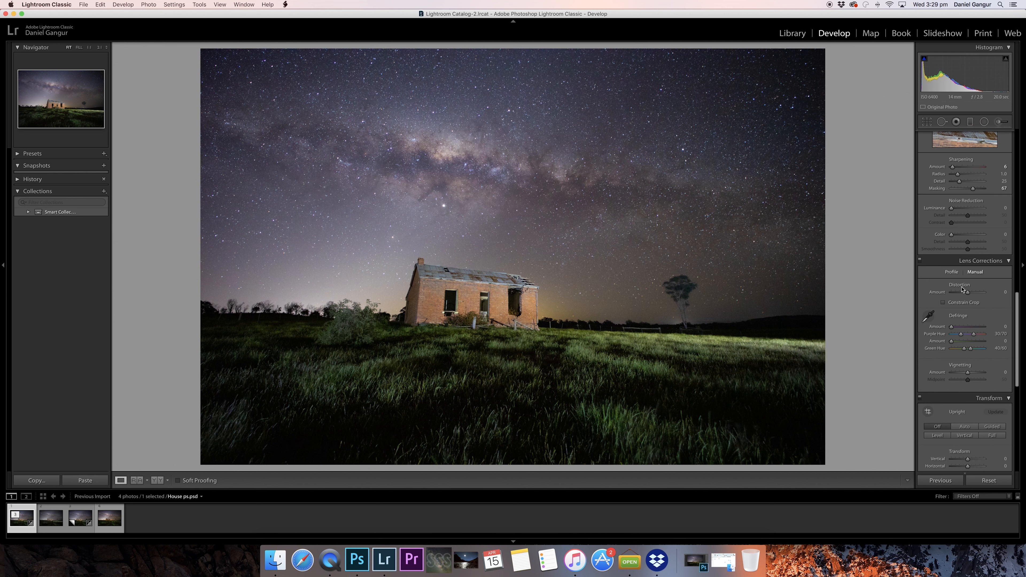
{"action": "scroll", "coordinate": [923, 233], "scroll_direction": "down", "scroll_amount": 15}
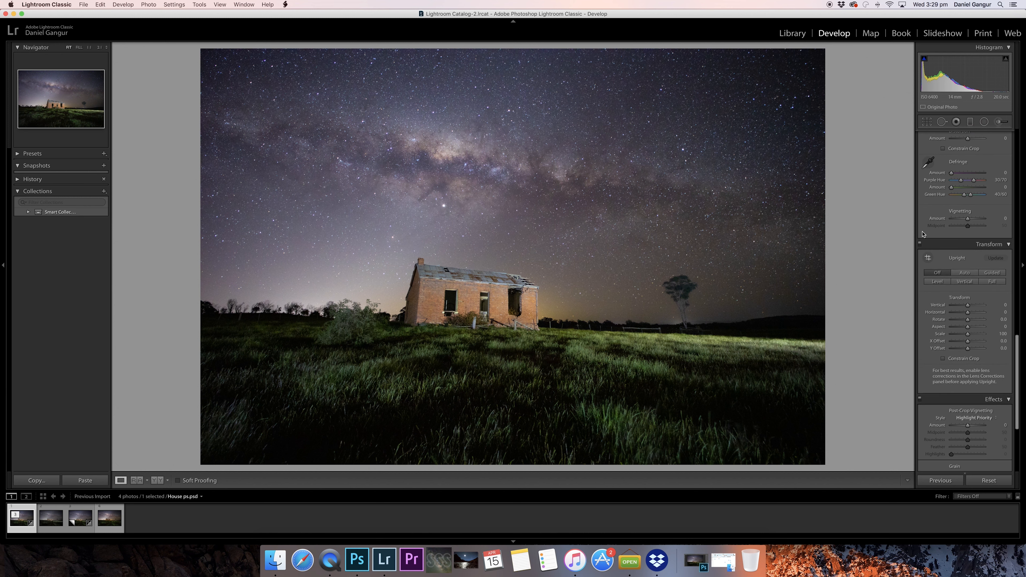
{"action": "scroll", "coordinate": [922, 233], "scroll_direction": "down", "scroll_amount": 1}
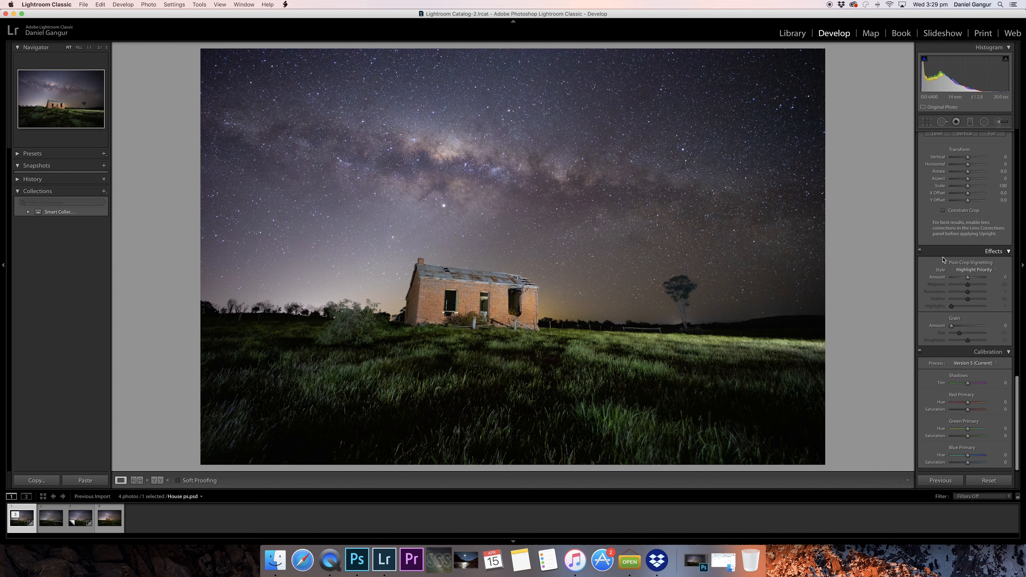
{"action": "left_click", "coordinate": [969, 279]}
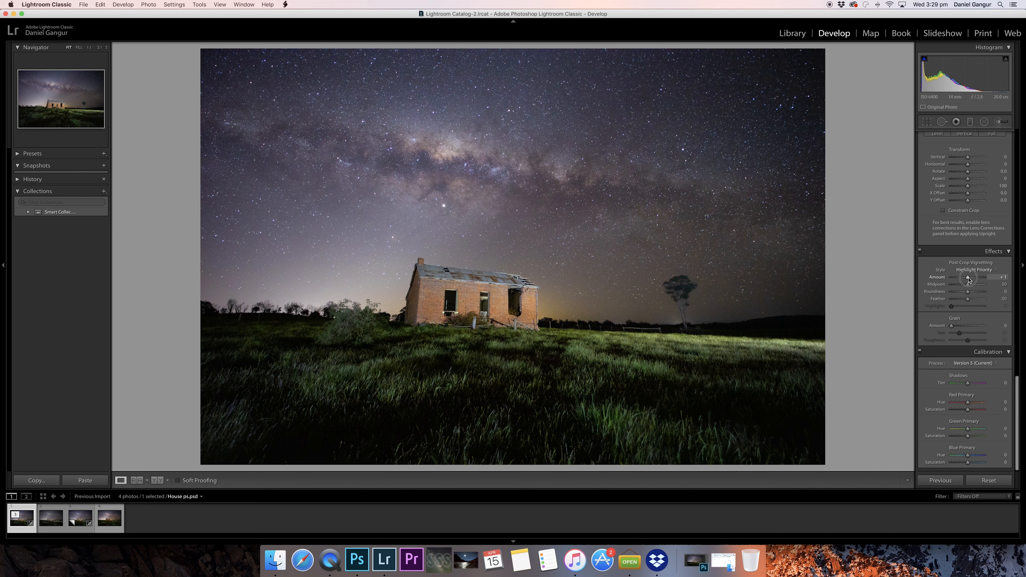
{"action": "left_click_drag", "start_coordinate": [969, 280], "coordinate": [968, 280]}
{"action": "left_click_drag", "start_coordinate": [967, 285], "coordinate": [992, 299]}
{"action": "scroll", "coordinate": [924, 210], "scroll_direction": "up", "scroll_amount": 2}
{"action": "scroll", "coordinate": [929, 216], "scroll_direction": "up", "scroll_amount": 20}
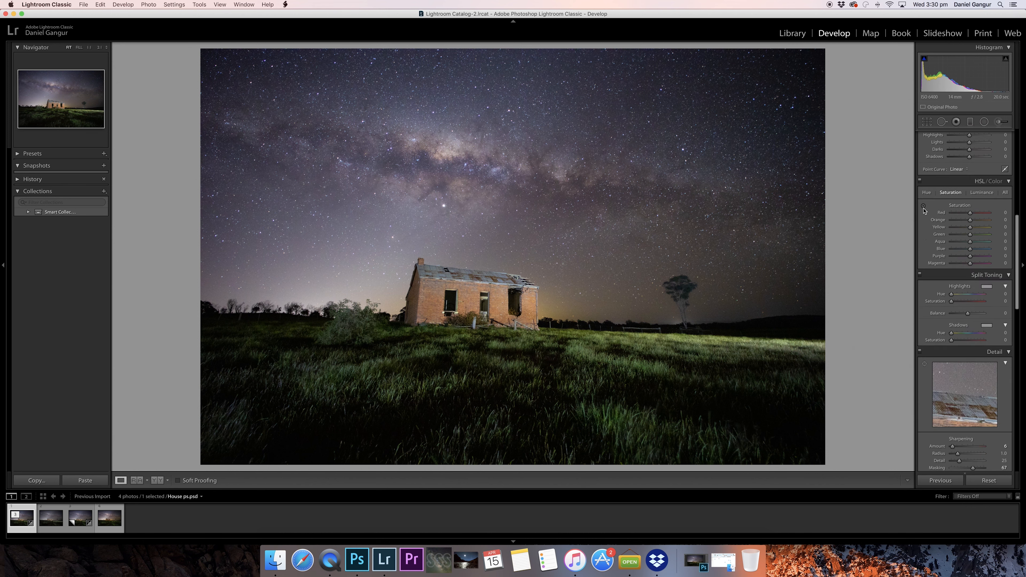